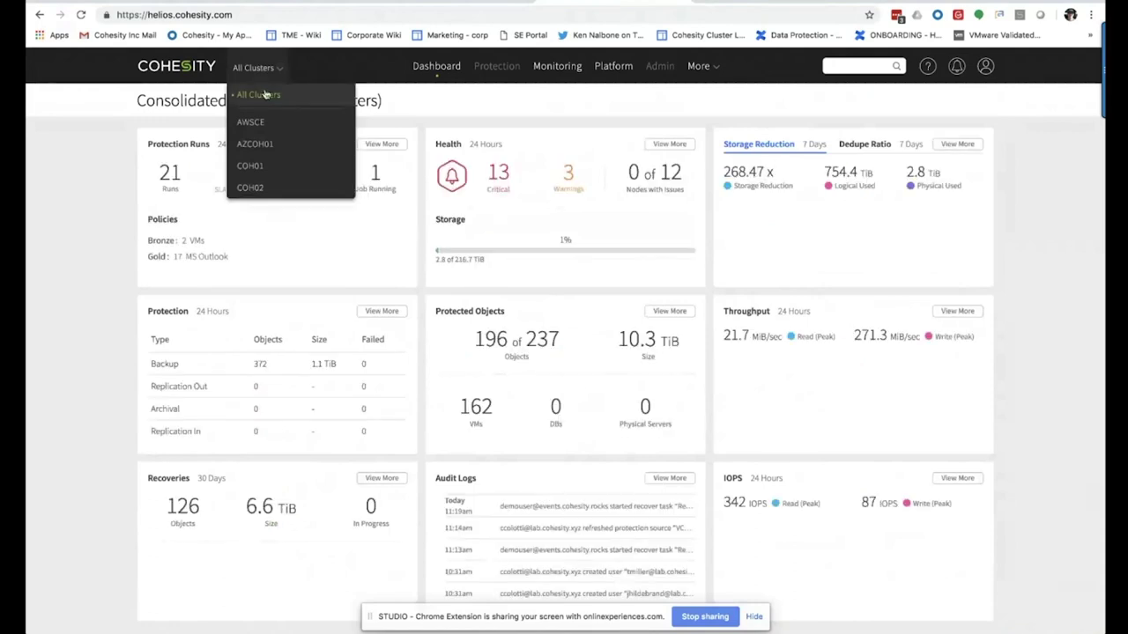
- Keep the scope on All Clusters and open the alerts overview
{"action": "left_click", "coordinate": [265, 95]}
{"action": "left_click", "coordinate": [268, 76]}
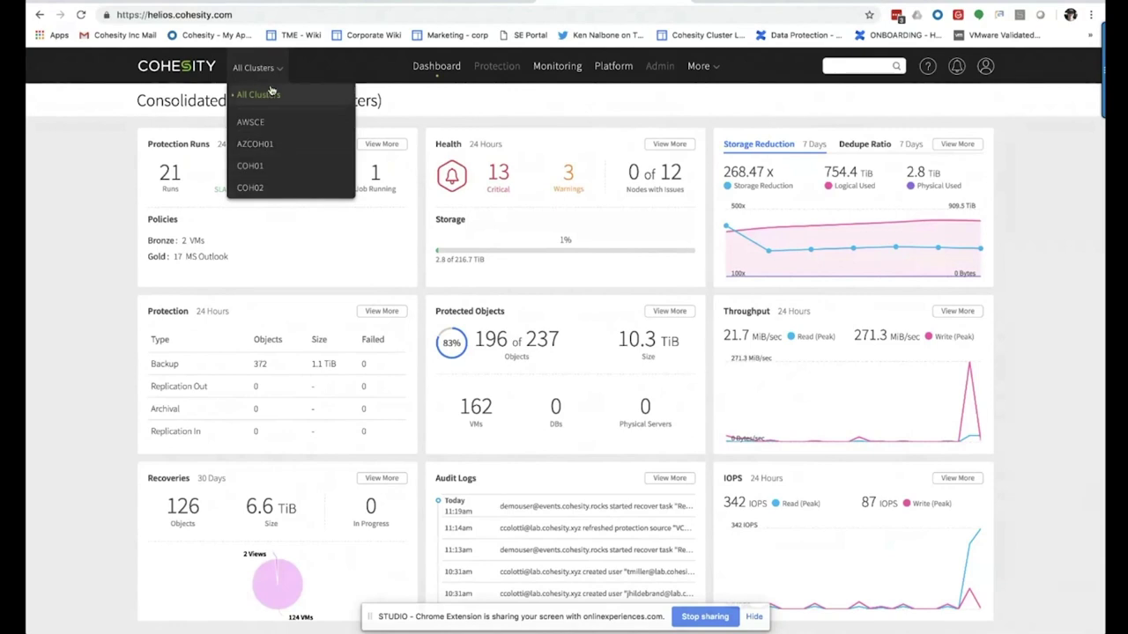
{"action": "mouse_move", "coordinate": [599, 74]}
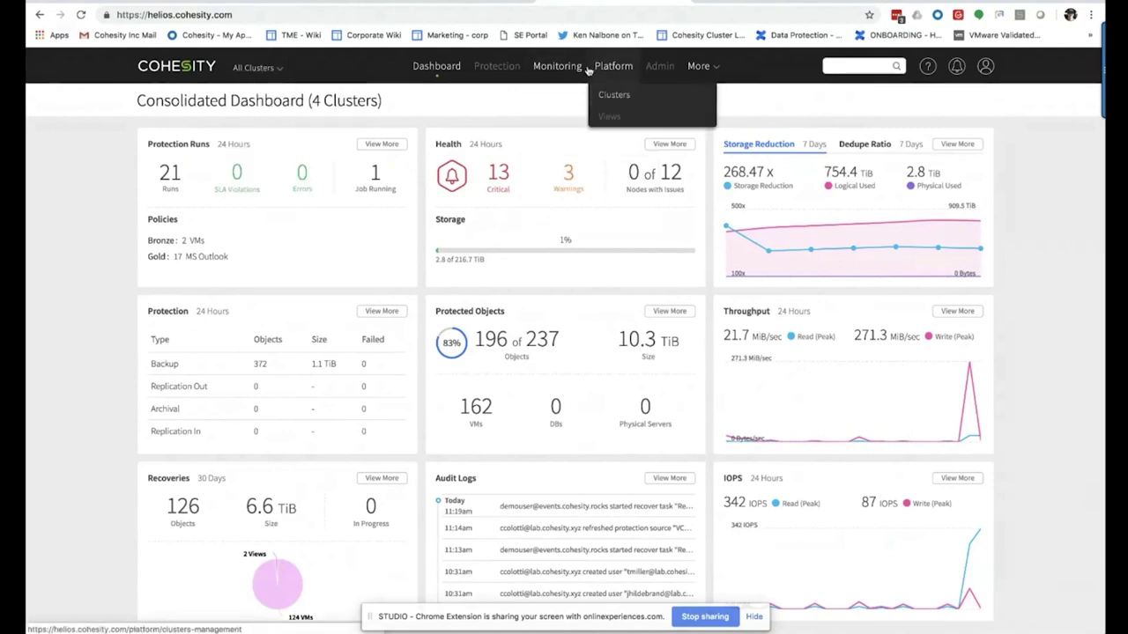
{"action": "mouse_move", "coordinate": [564, 69]}
{"action": "left_click", "coordinate": [550, 137]}
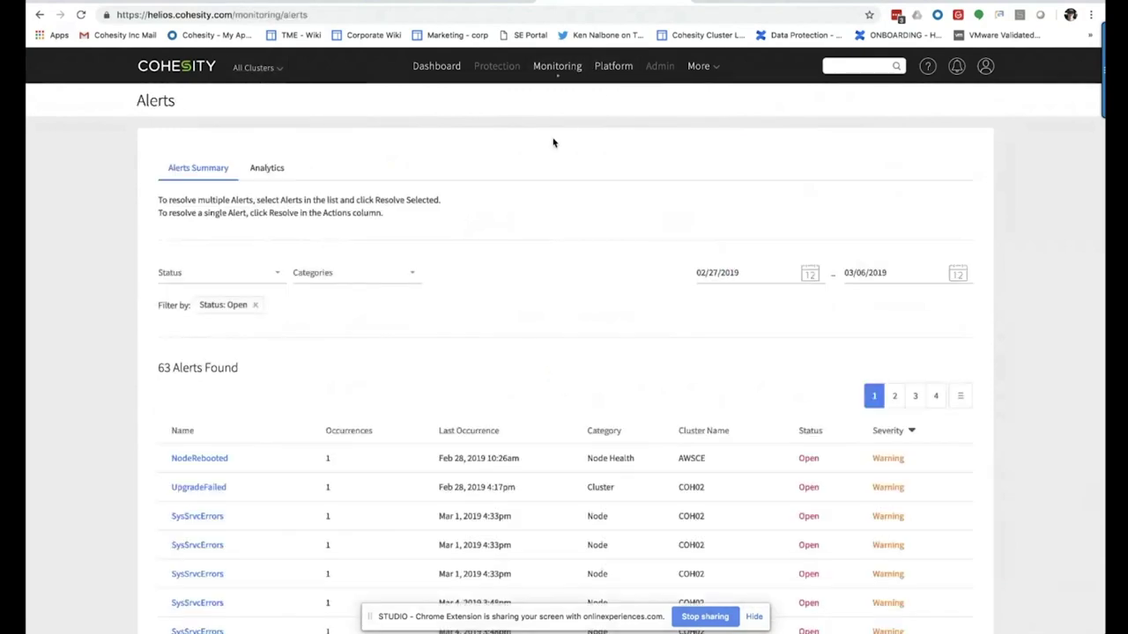
- Filter the open alerts by the Security category
{"action": "scroll", "coordinate": [312, 309], "scroll_direction": "down", "scroll_amount": 3}
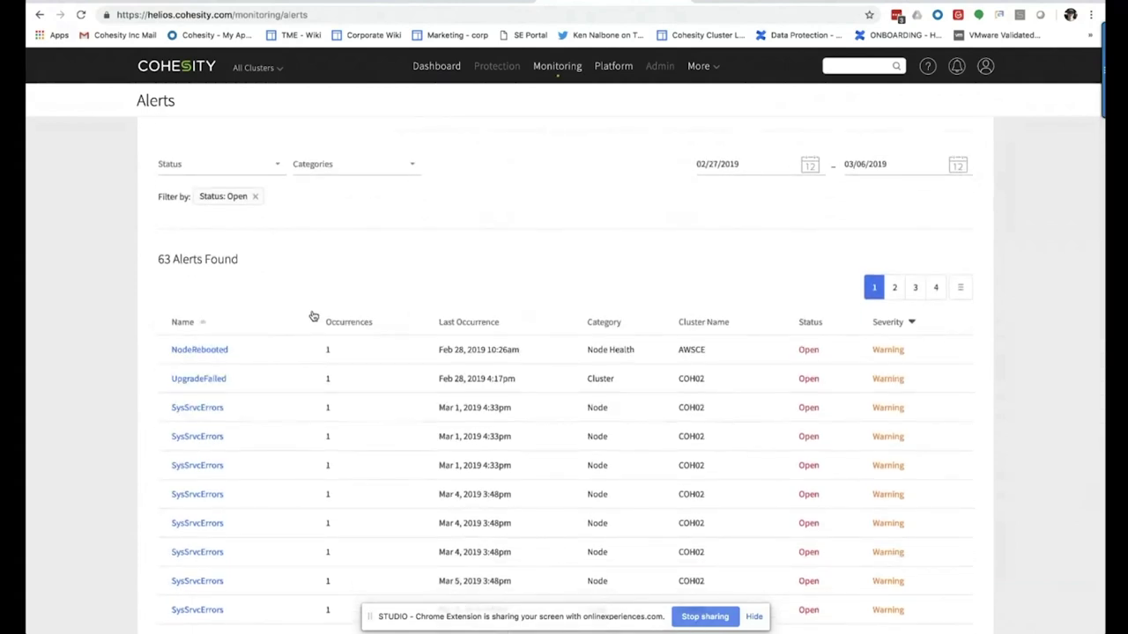
{"action": "scroll", "coordinate": [308, 319], "scroll_direction": "up", "scroll_amount": 3}
{"action": "left_click", "coordinate": [354, 272]}
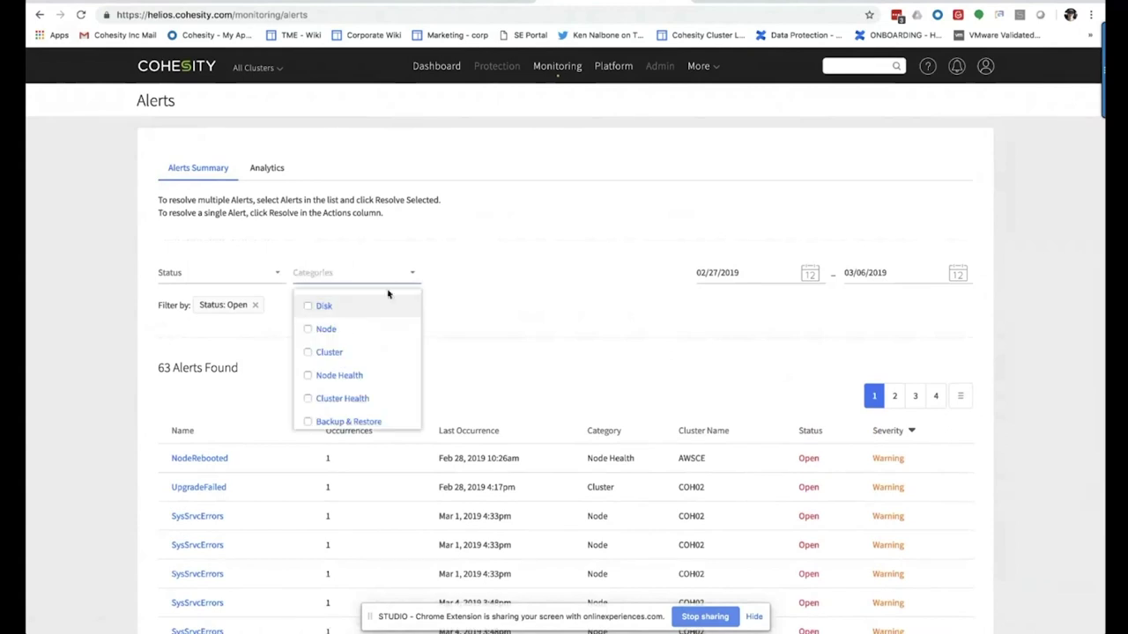
{"action": "scroll", "coordinate": [321, 404], "scroll_direction": "down", "scroll_amount": 3}
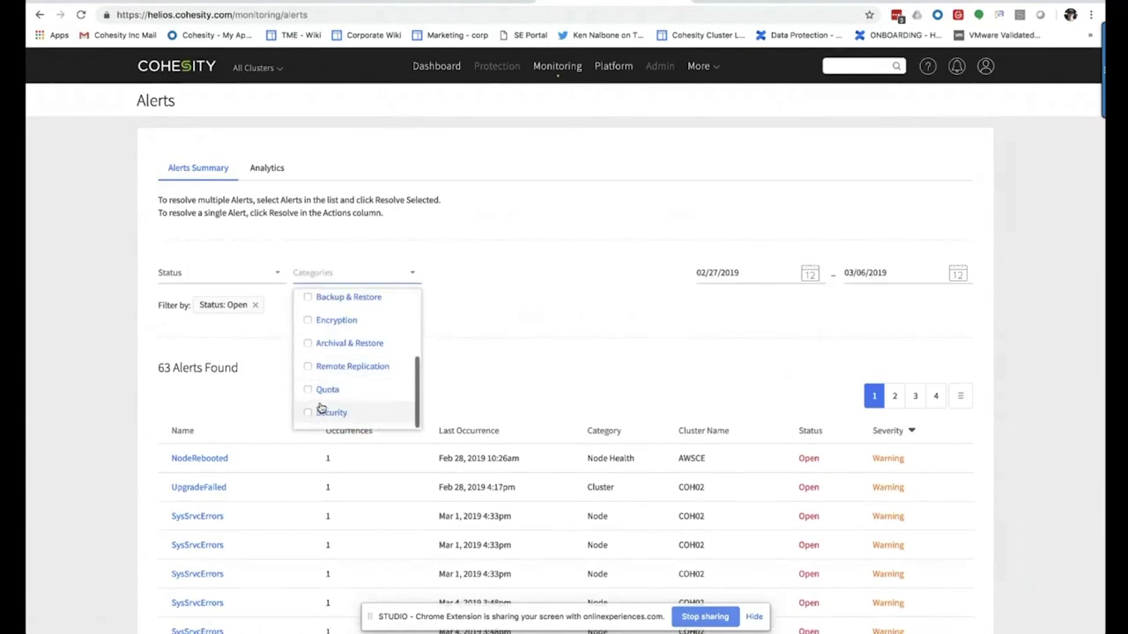
{"action": "left_click", "coordinate": [312, 411]}
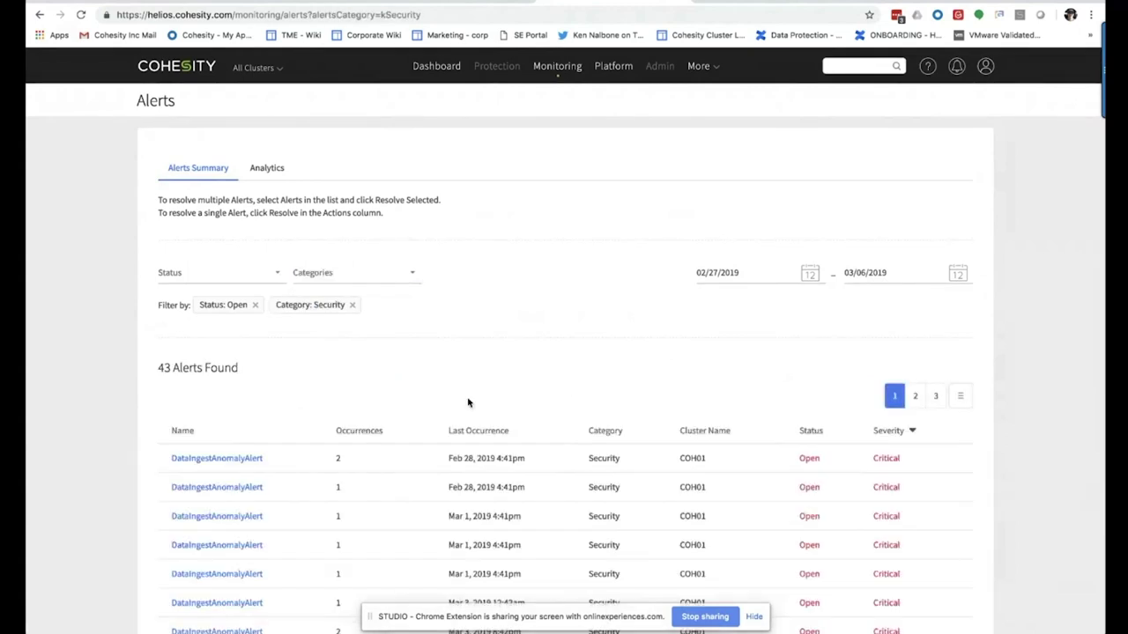
- Open the first DataIngestAnomalyAlert from COH01 and examine its description and data-written spike
{"action": "scroll", "coordinate": [468, 402], "scroll_direction": "down", "scroll_amount": 2}
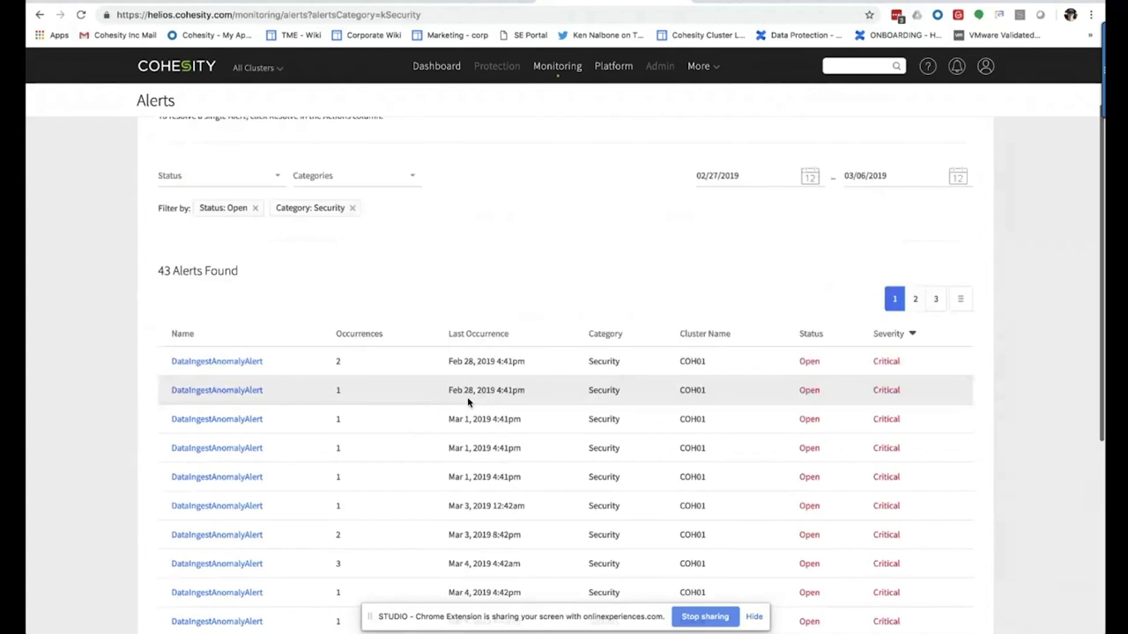
{"action": "left_click", "coordinate": [245, 365]}
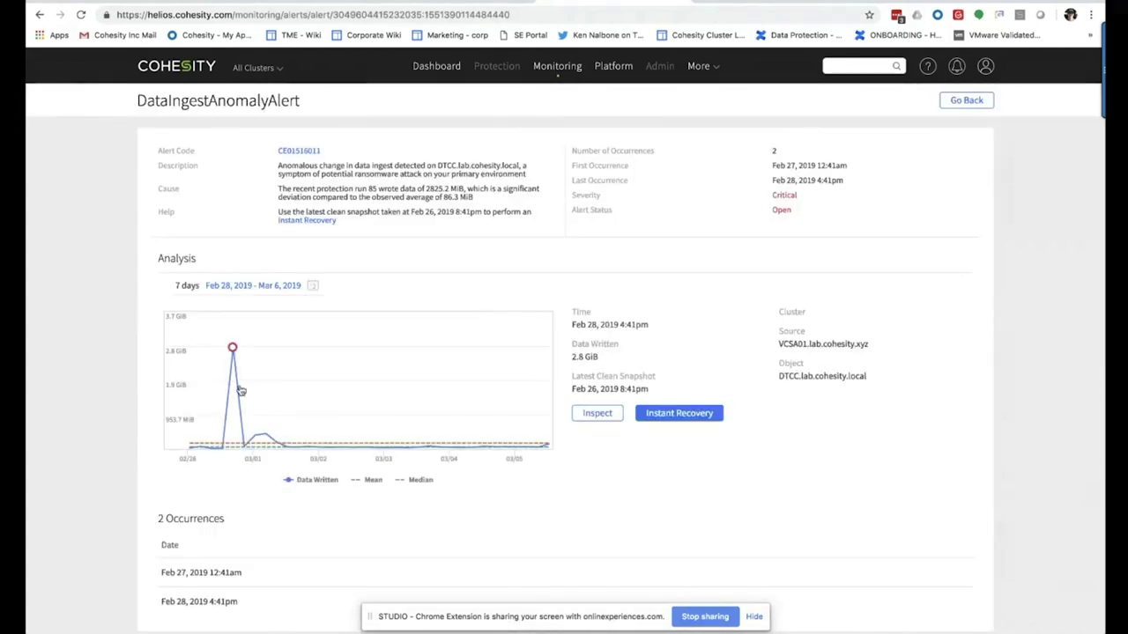
{"action": "mouse_move", "coordinate": [233, 352]}
{"action": "triple_click", "coordinate": [439, 167]}
{"action": "left_click", "coordinate": [455, 168]}
{"action": "left_click_drag", "start_coordinate": [439, 166], "coordinate": [449, 165]}
- Inspect the job runs behind the anomaly, then return to the alert details with the scope set to All Clusters
{"action": "left_click", "coordinate": [596, 414]}
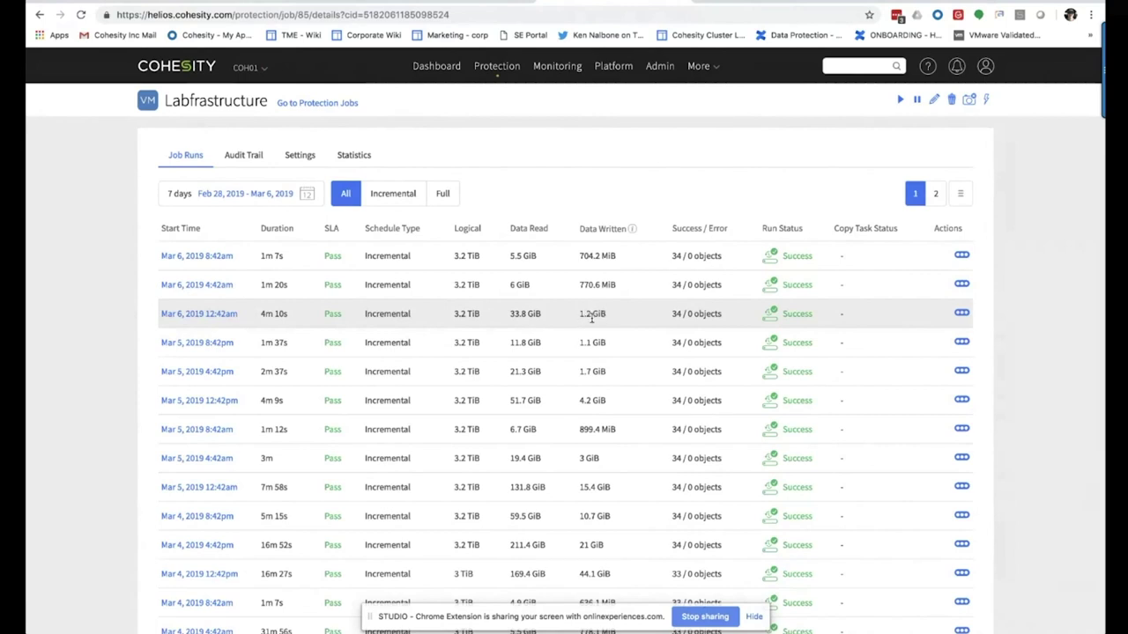
{"action": "left_click", "coordinate": [39, 14]}
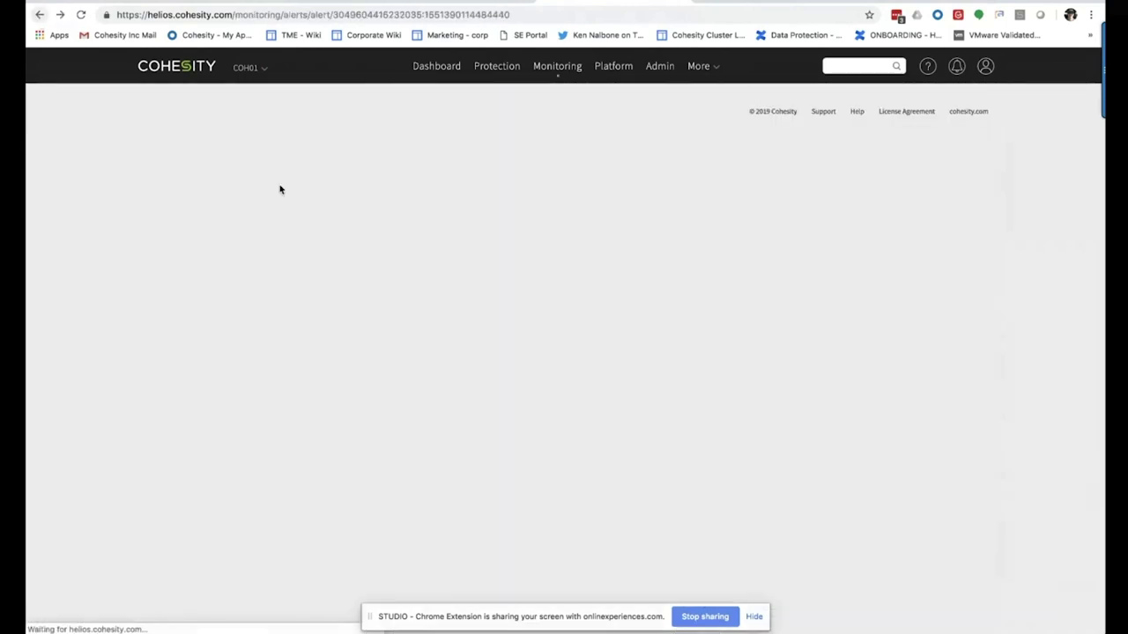
{"action": "left_click", "coordinate": [730, 94]}
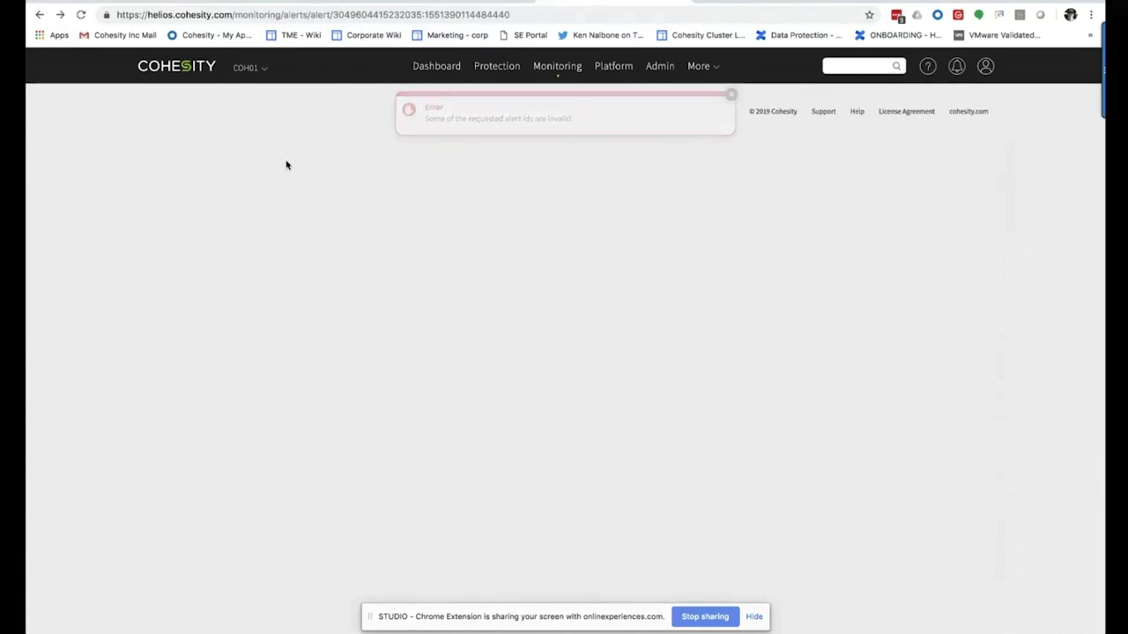
{"action": "left_click", "coordinate": [251, 67]}
{"action": "left_click", "coordinate": [282, 94]}
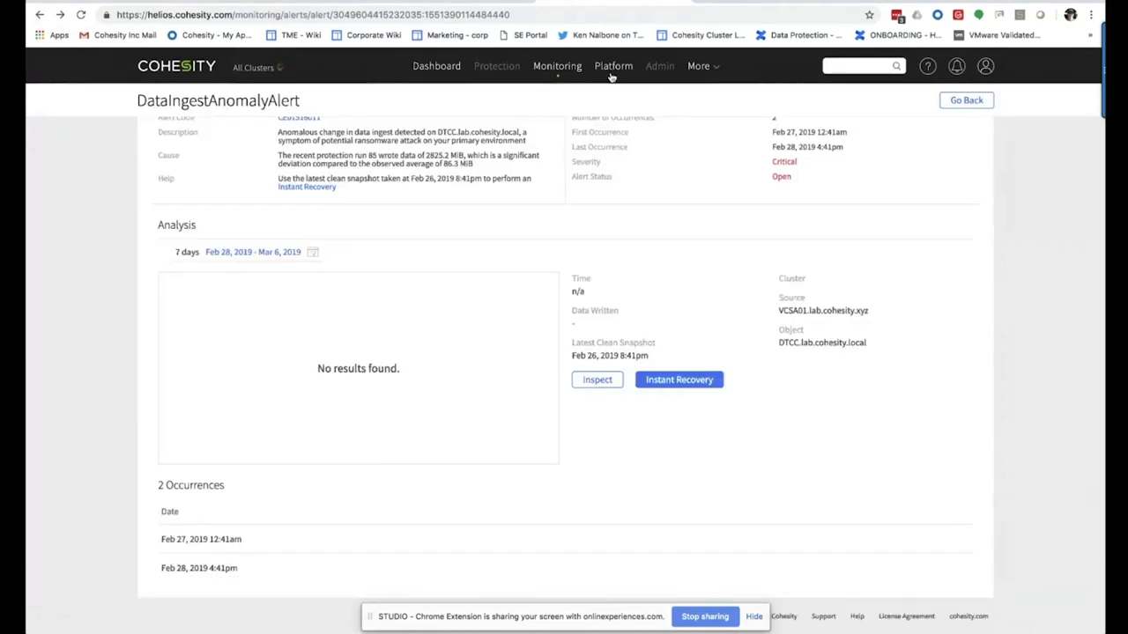
{"action": "mouse_move", "coordinate": [556, 68]}
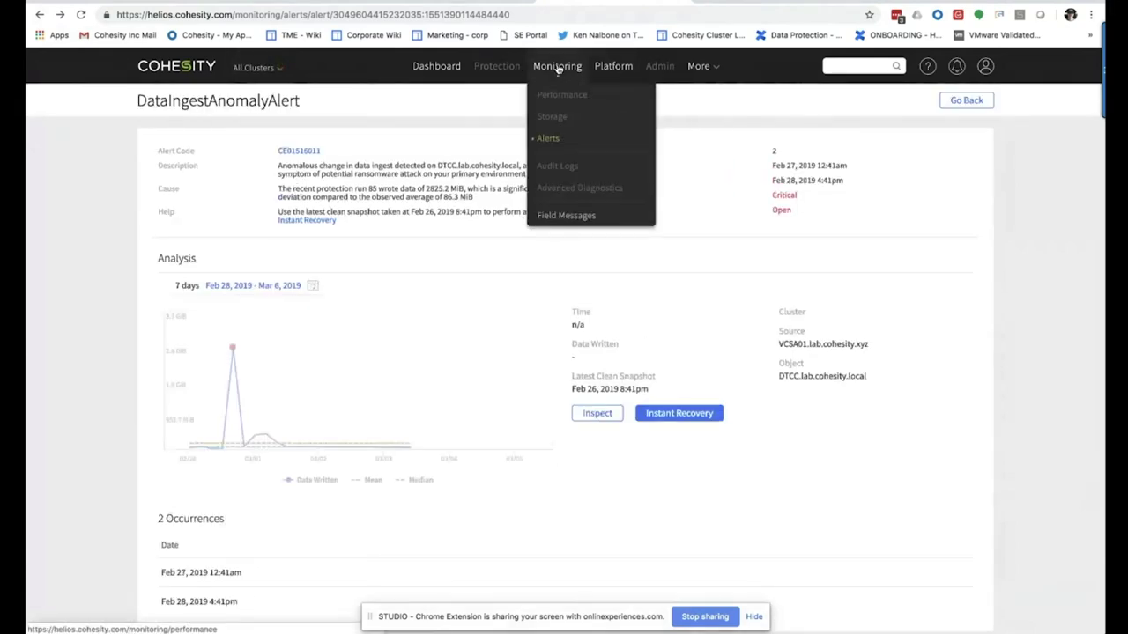
- Start an instant recovery from the alert and enable renaming of recovered VMs with the prefix TEST
{"action": "left_click", "coordinate": [685, 411]}
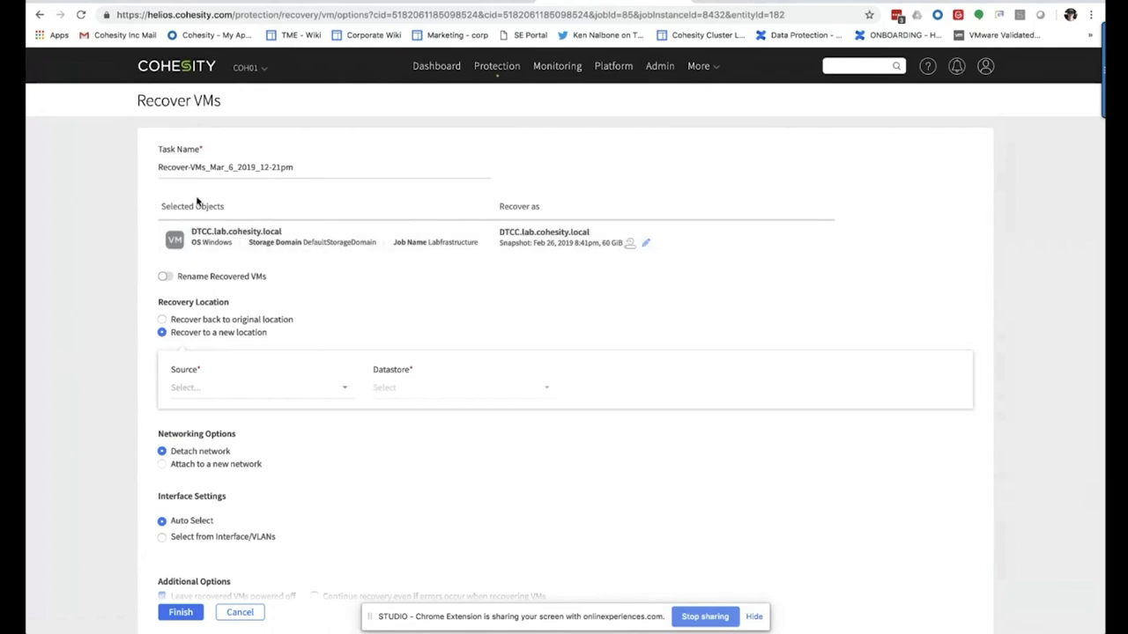
{"action": "left_click", "coordinate": [166, 277]}
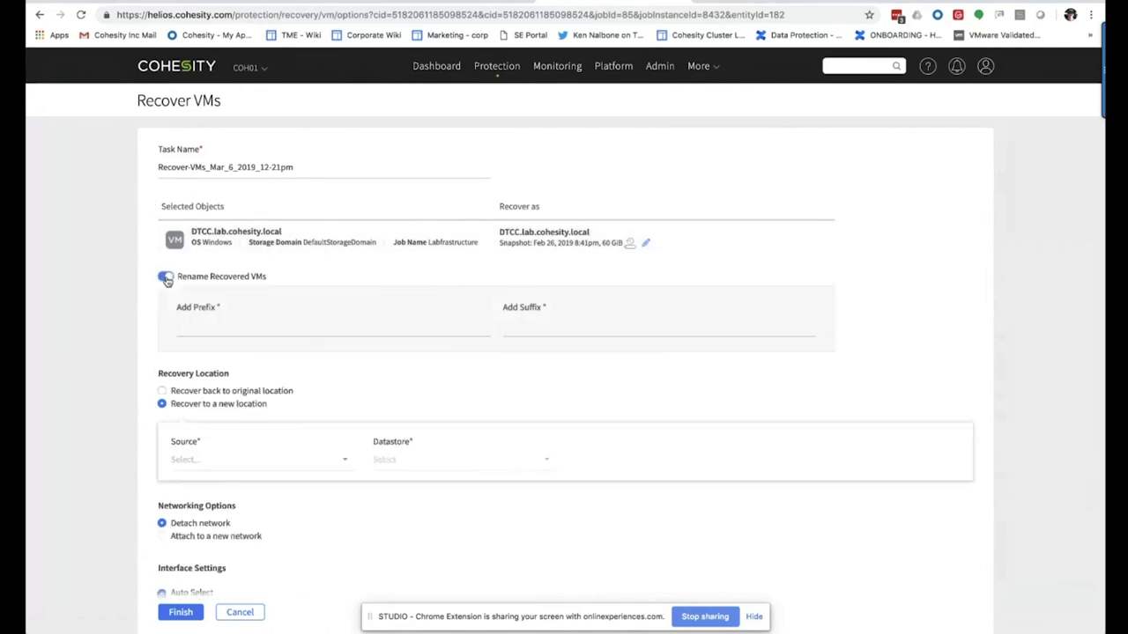
{"action": "left_click", "coordinate": [237, 322]}
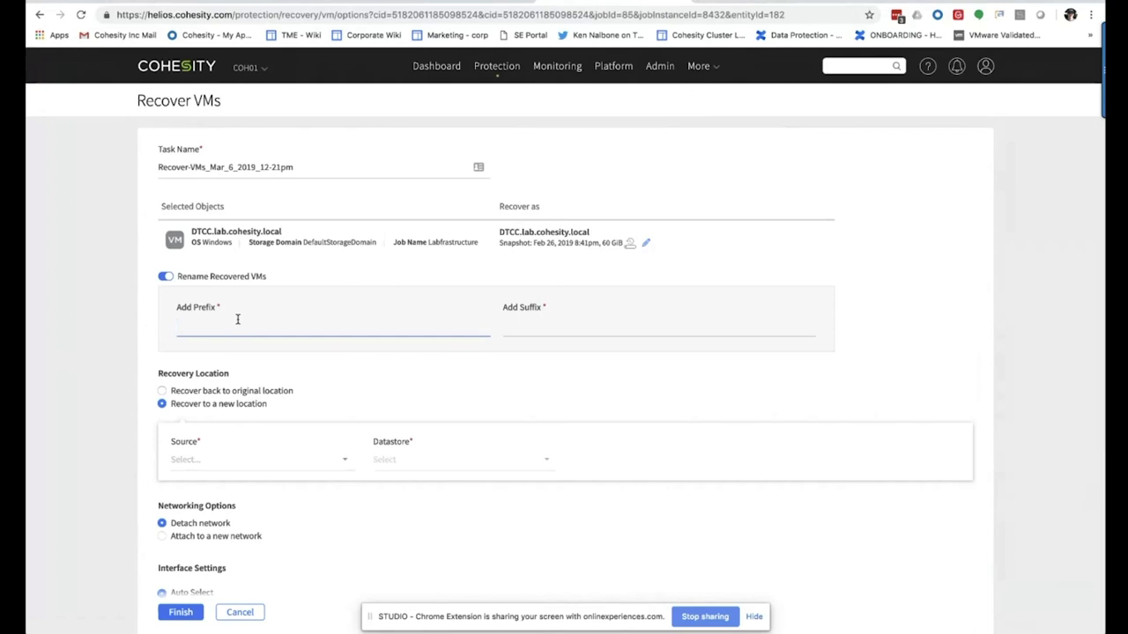
{"action": "type", "text": "TEST"}
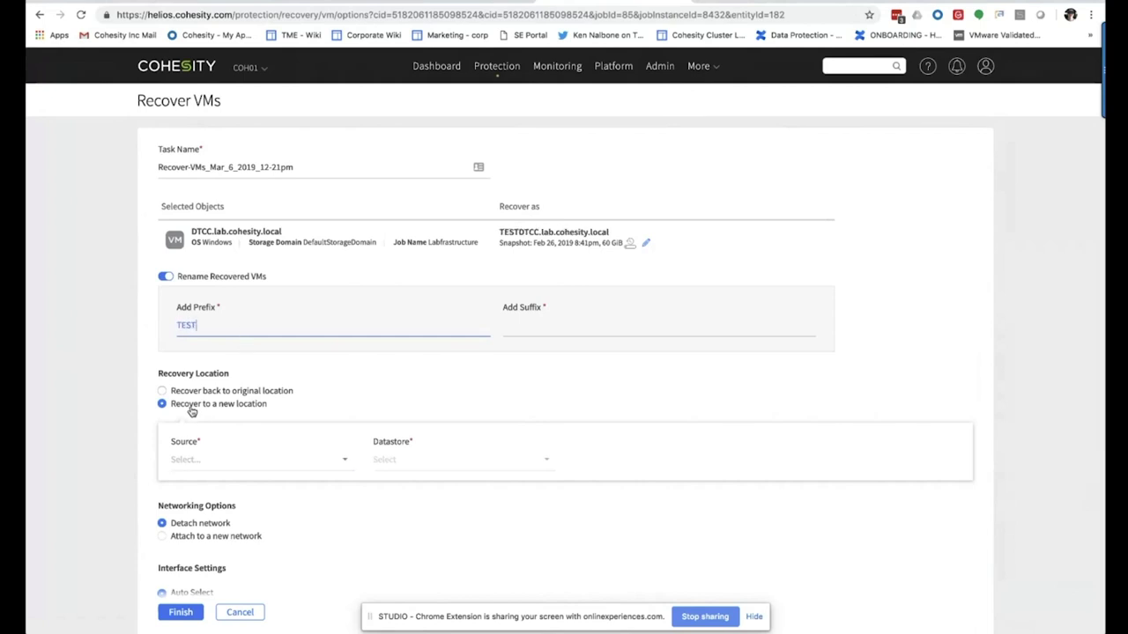
- Set the new recovery location to source VCSA01.lab.cohesity.xyz, the Compute cluster's resource pool and datastore NIMBLE01-COMP-01-VMFS
{"action": "left_click", "coordinate": [224, 456]}
{"action": "left_click", "coordinate": [226, 521]}
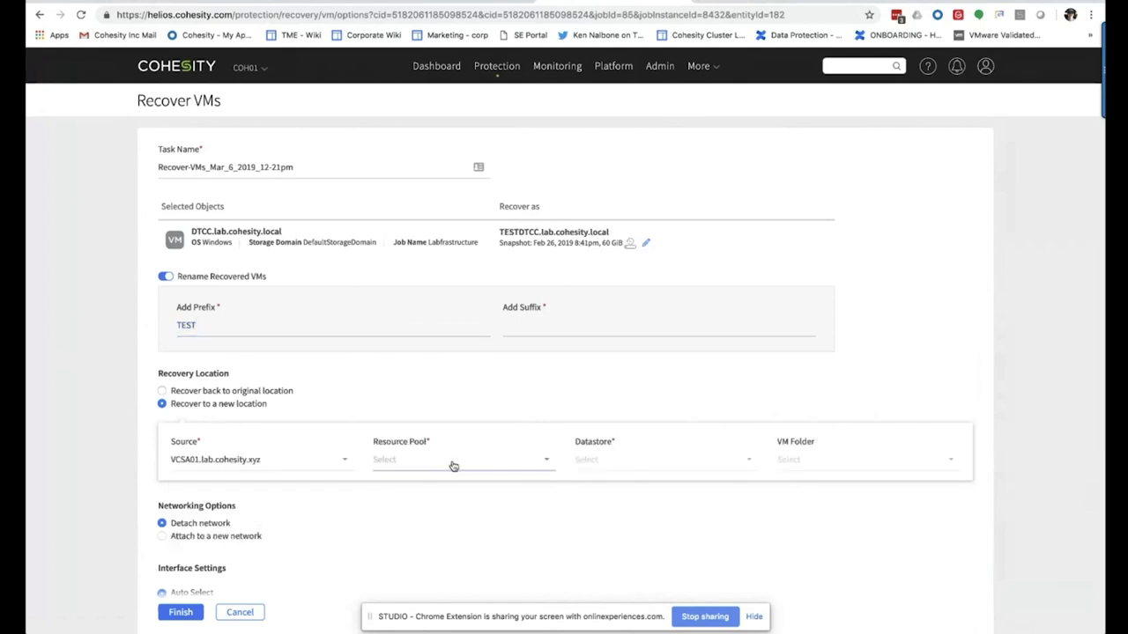
{"action": "left_click", "coordinate": [452, 461]}
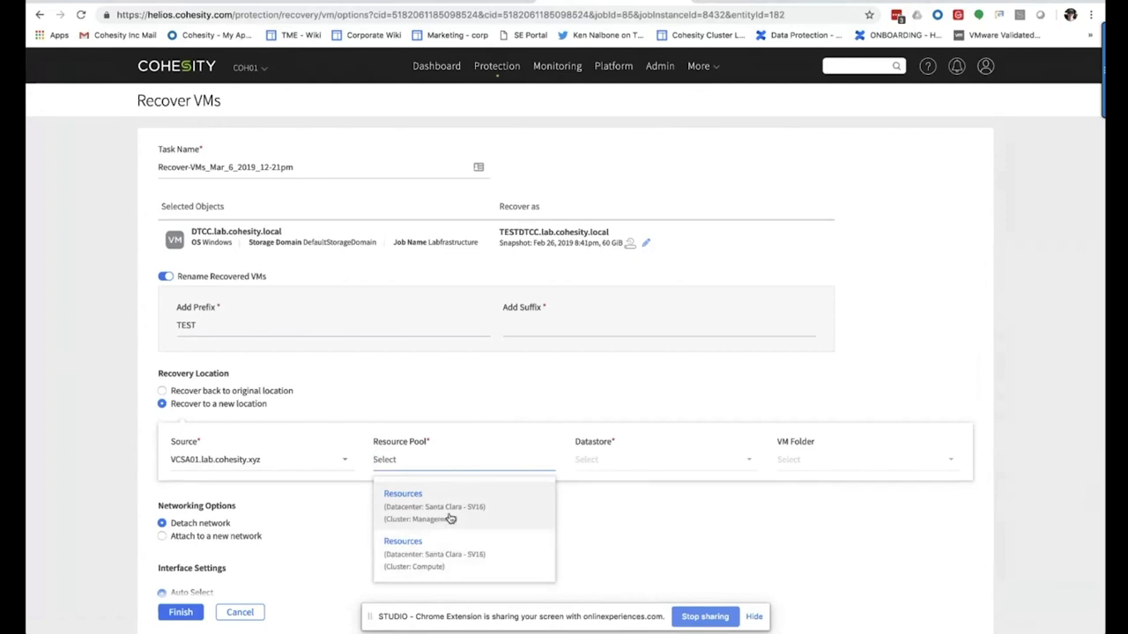
{"action": "left_click", "coordinate": [412, 558]}
{"action": "left_click", "coordinate": [629, 462]}
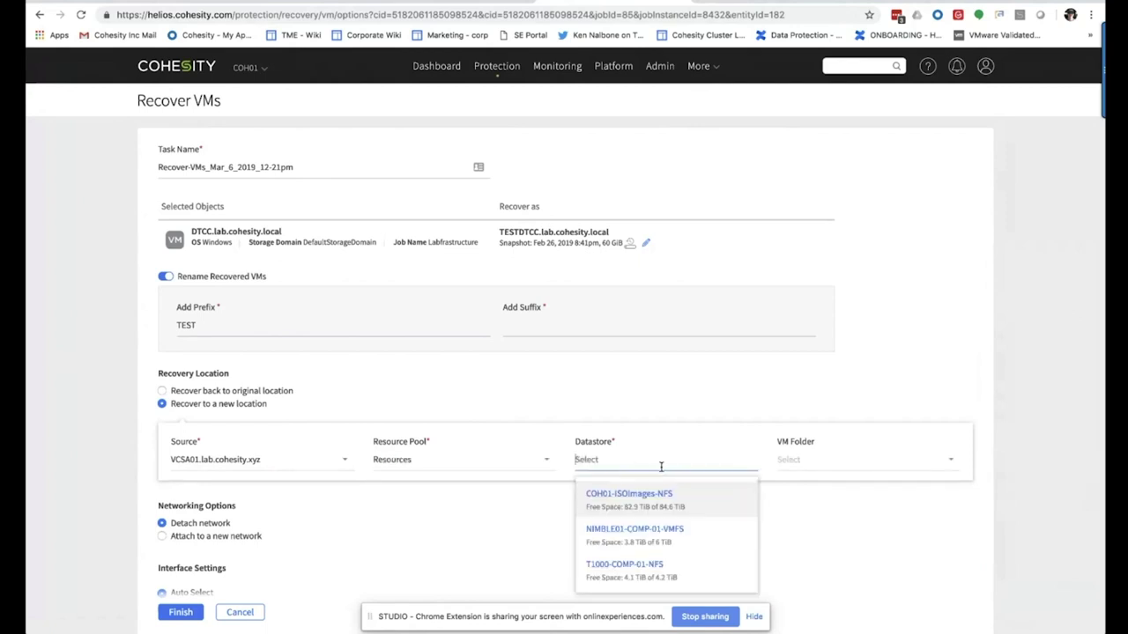
{"action": "left_click", "coordinate": [634, 532]}
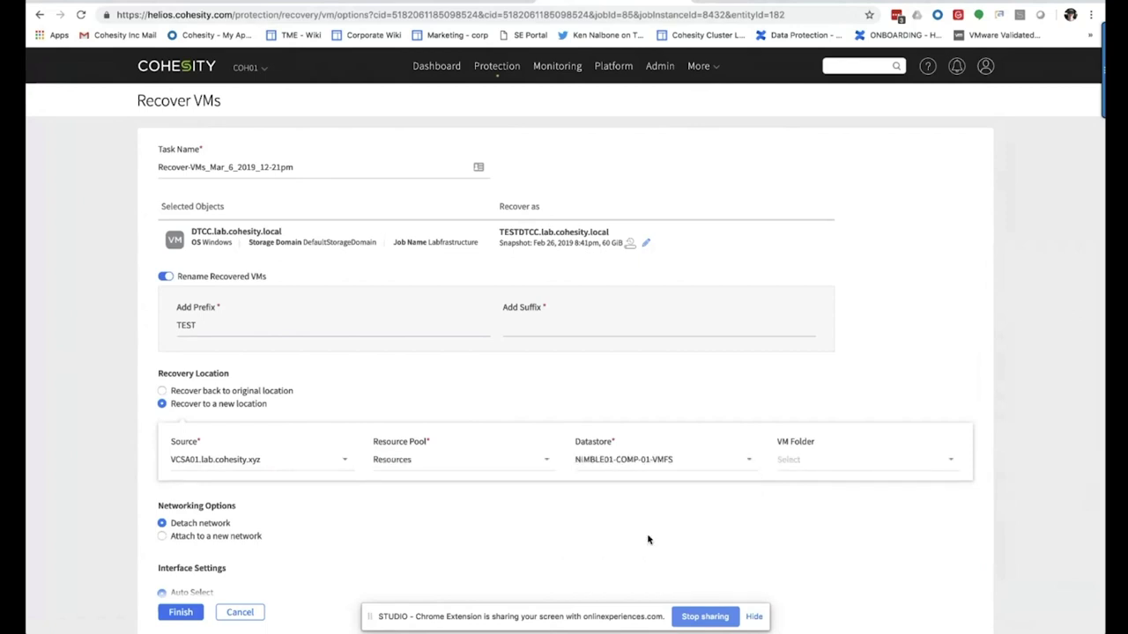
- Set the VM folder for the recovery to Templates under TAG Events
{"action": "left_click", "coordinate": [845, 461]}
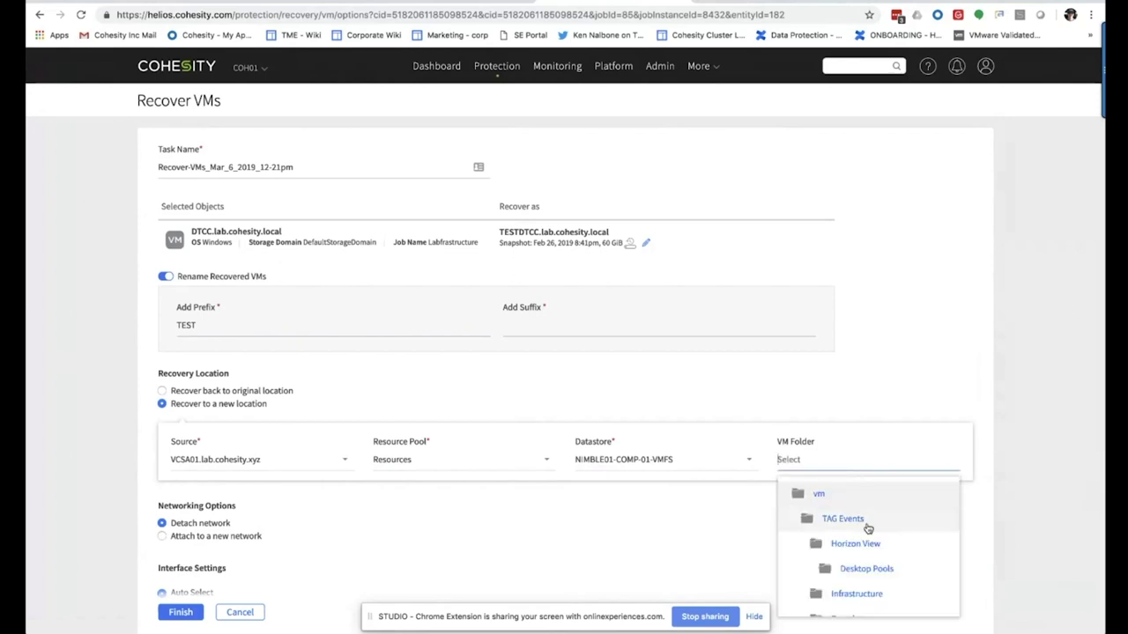
{"action": "scroll", "coordinate": [869, 529], "scroll_direction": "down", "scroll_amount": 3}
{"action": "scroll", "coordinate": [860, 562], "scroll_direction": "up", "scroll_amount": 10}
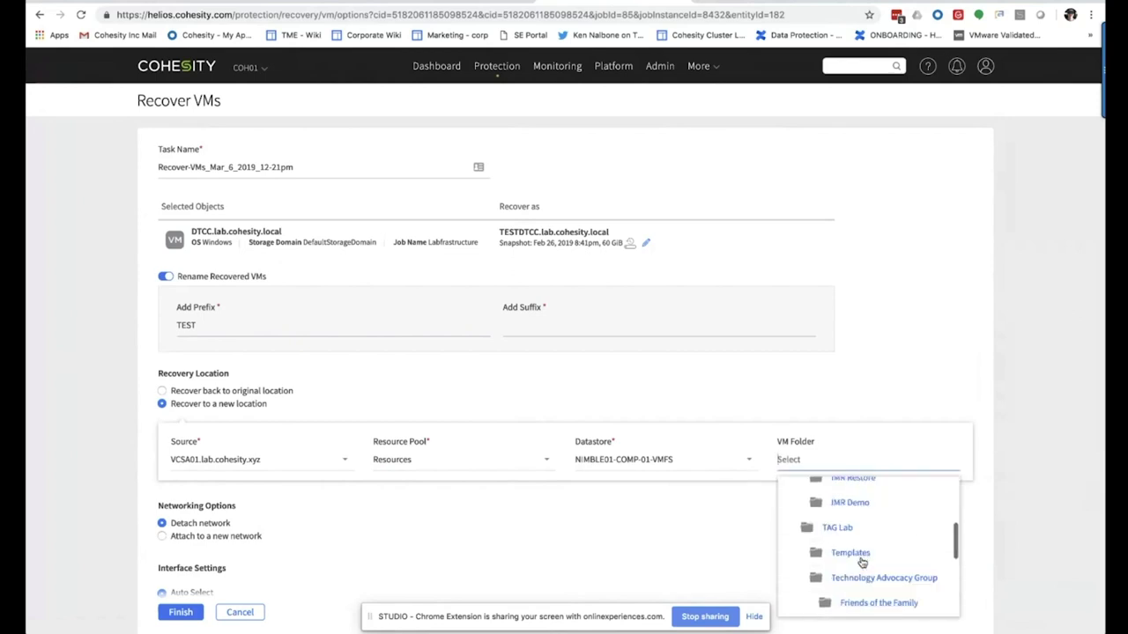
{"action": "scroll", "coordinate": [863, 553], "scroll_direction": "down", "scroll_amount": 3}
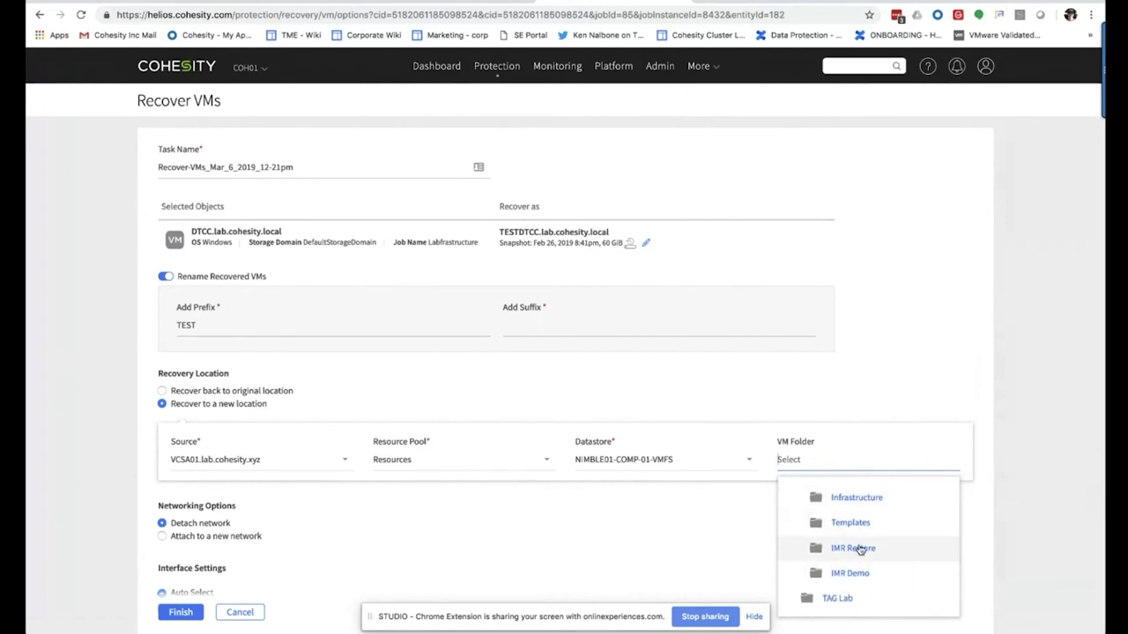
{"action": "left_click", "coordinate": [859, 550]}
{"action": "left_click", "coordinate": [851, 454]}
{"action": "left_click", "coordinate": [849, 525]}
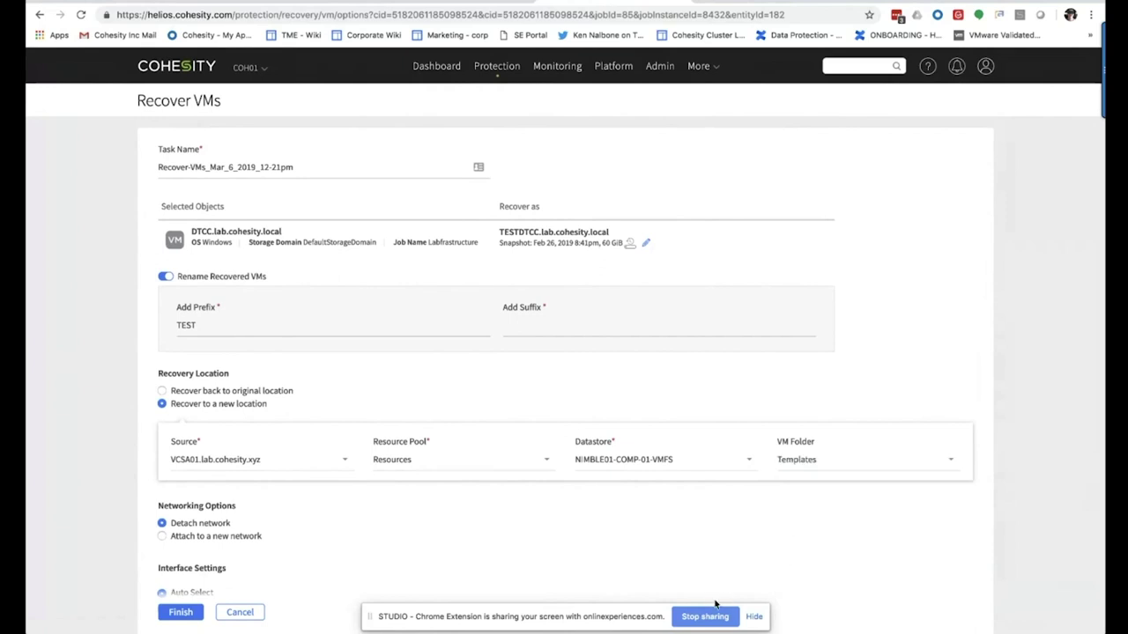
- Turn off leaving recovered VMs powered off and submit the recovery task
{"action": "scroll", "coordinate": [788, 528], "scroll_direction": "down", "scroll_amount": 3}
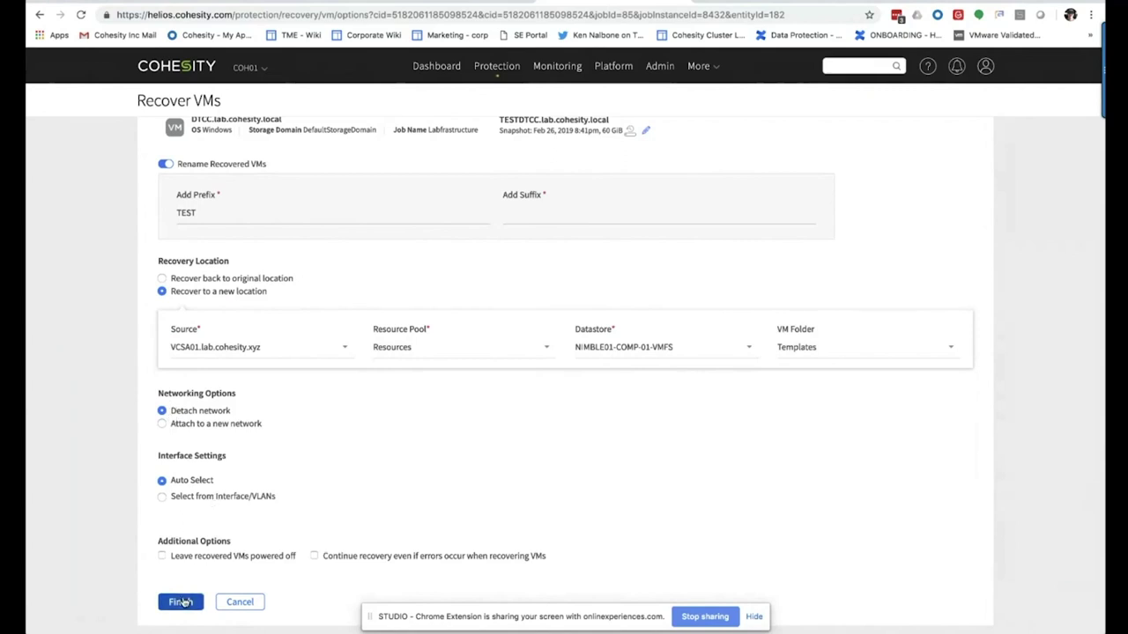
{"action": "left_click", "coordinate": [180, 602]}
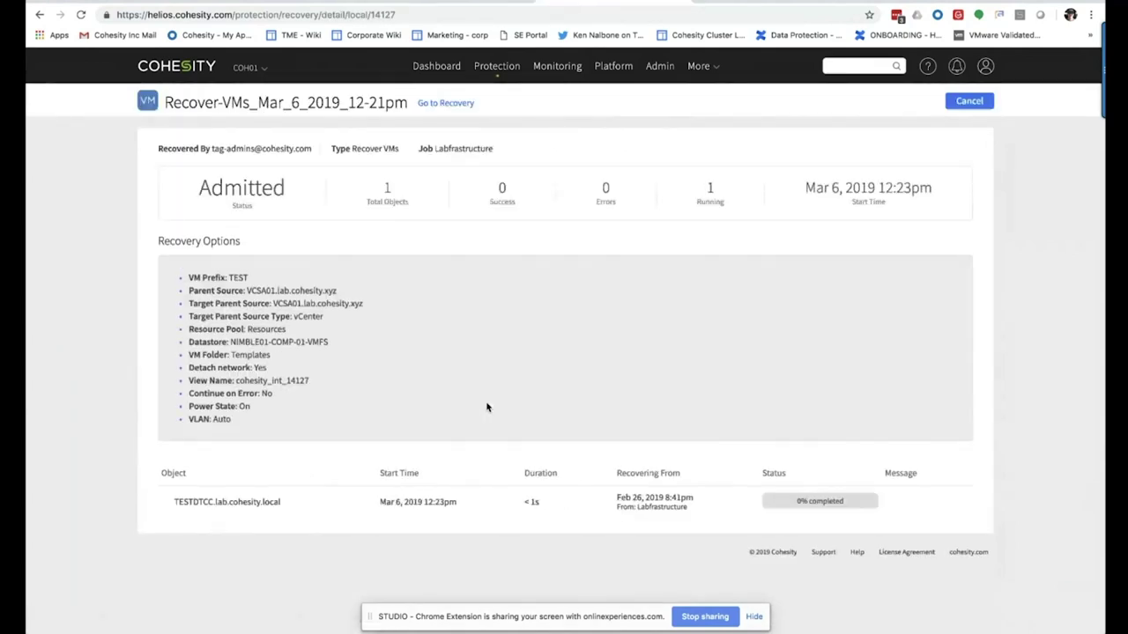
- Switch to the vSphere Client and open the temporary datastore cohesity_int_14127 from the datastore inventory
{"action": "left_click", "coordinate": [295, 2]}
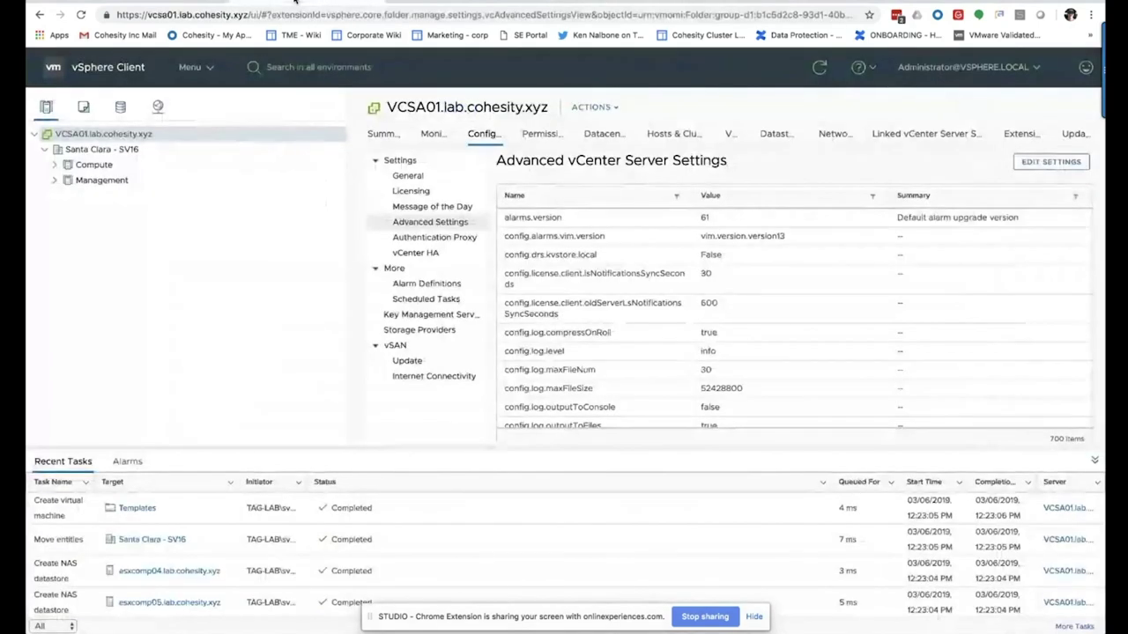
{"action": "left_click", "coordinate": [122, 110]}
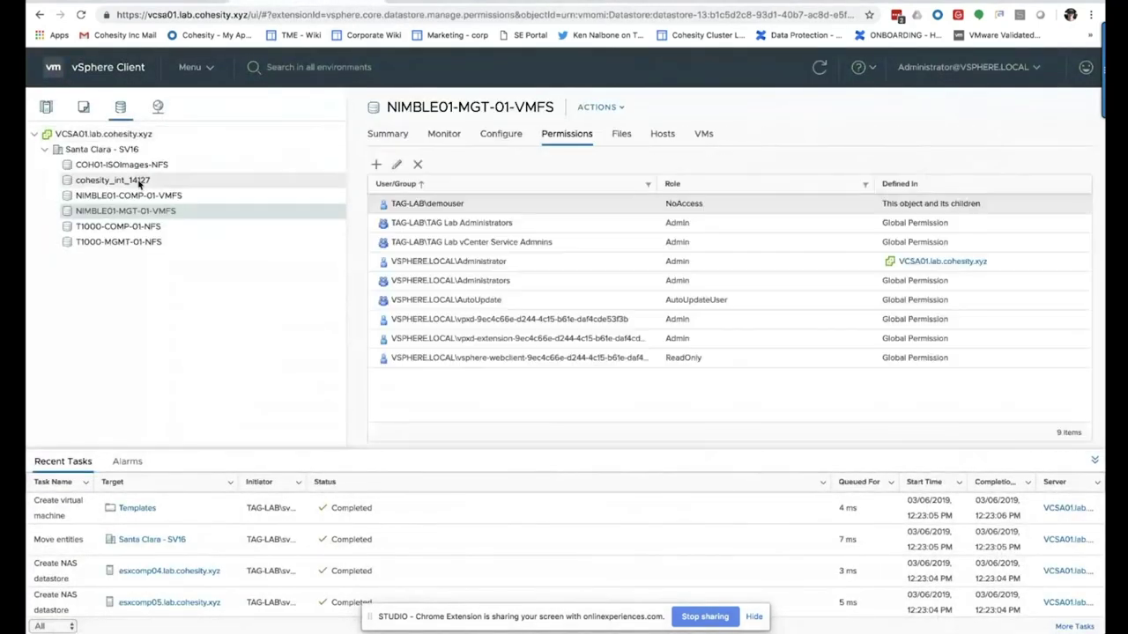
{"action": "left_click", "coordinate": [139, 182]}
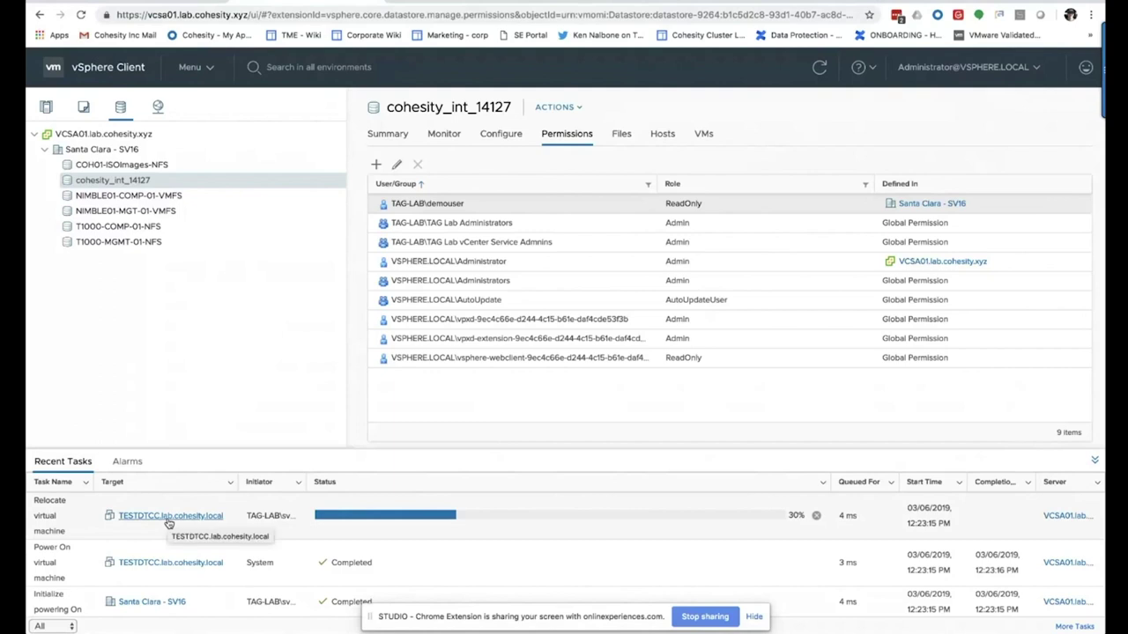
- Browse the VM folders, expand TAG Lab and its Templates, and open TESTDTCC.lab.cohesity.local under TAG Events' Templates
{"action": "left_click", "coordinate": [83, 107]}
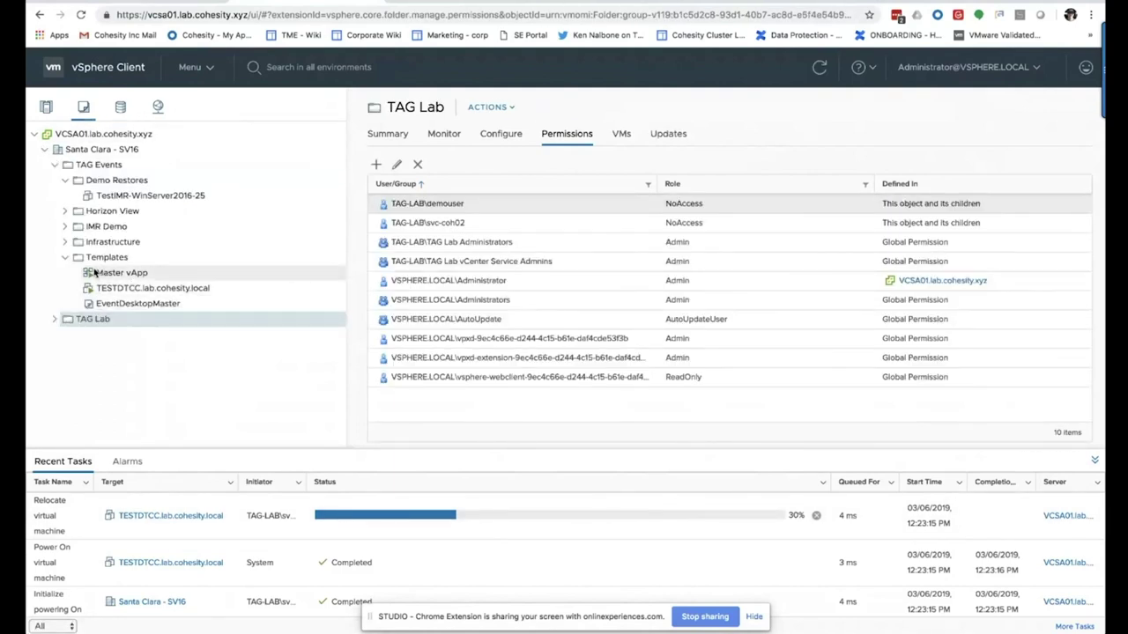
{"action": "left_click", "coordinate": [56, 319]}
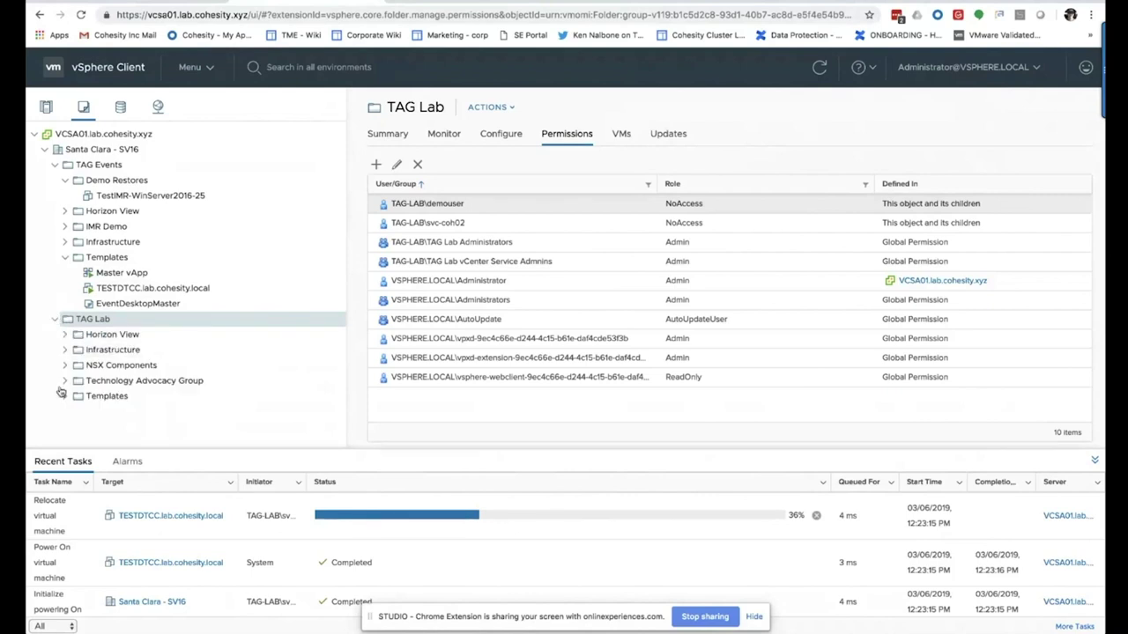
{"action": "scroll", "coordinate": [135, 362], "scroll_direction": "down", "scroll_amount": 1}
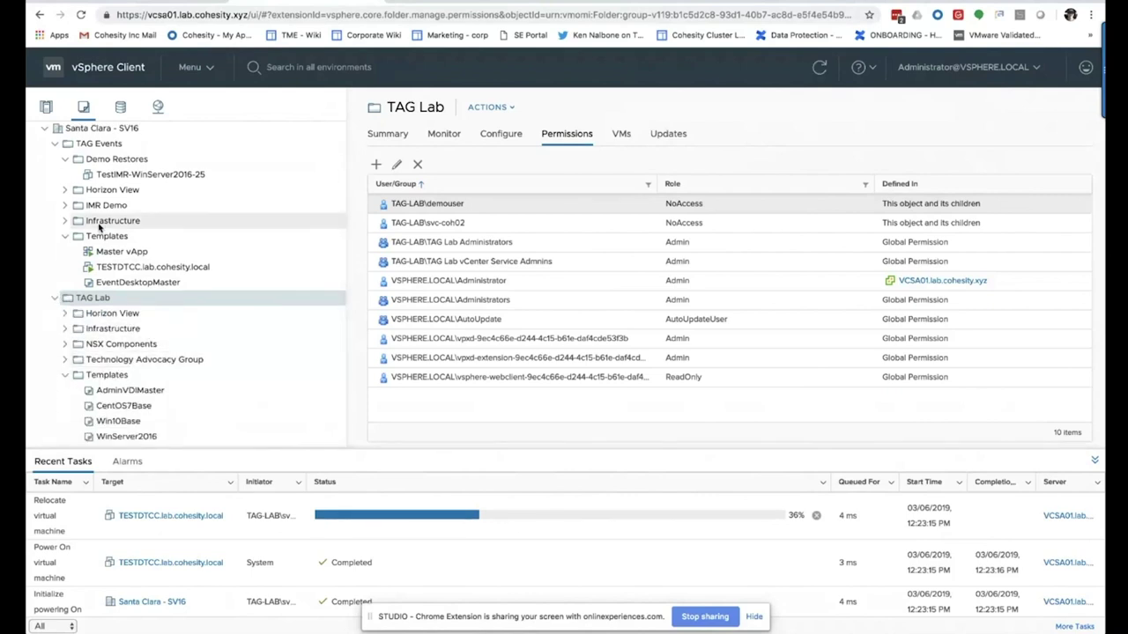
{"action": "left_click", "coordinate": [109, 272]}
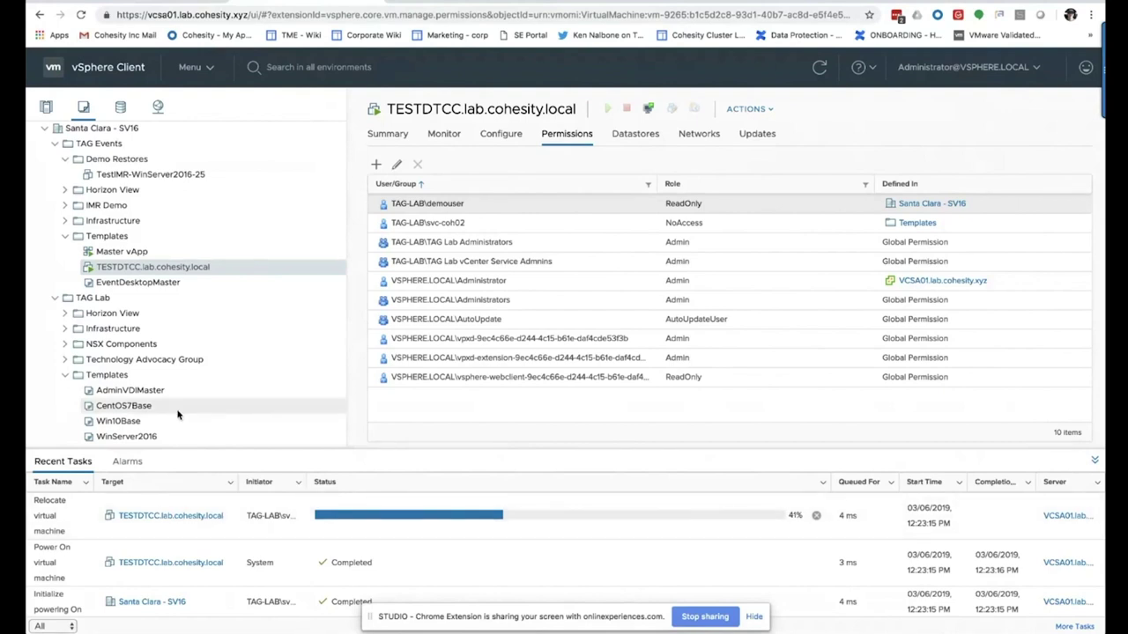
- Inspect the device backing configuration of datastore cohesity_int_14127, focusing on the NFS server name
{"action": "left_click", "coordinate": [121, 106]}
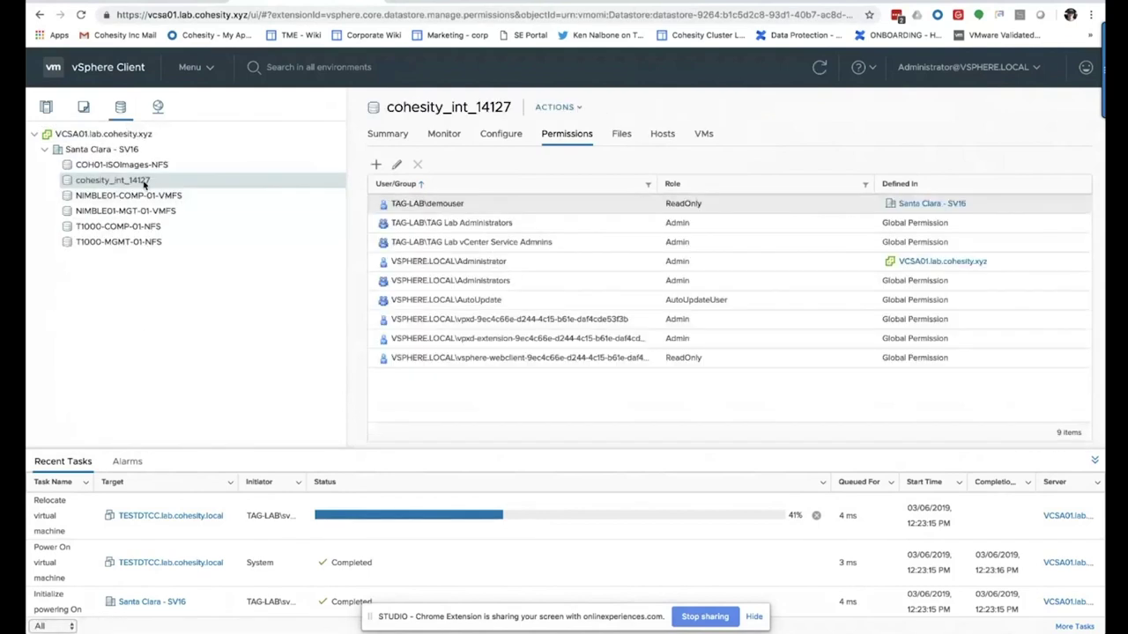
{"action": "left_click", "coordinate": [504, 135]}
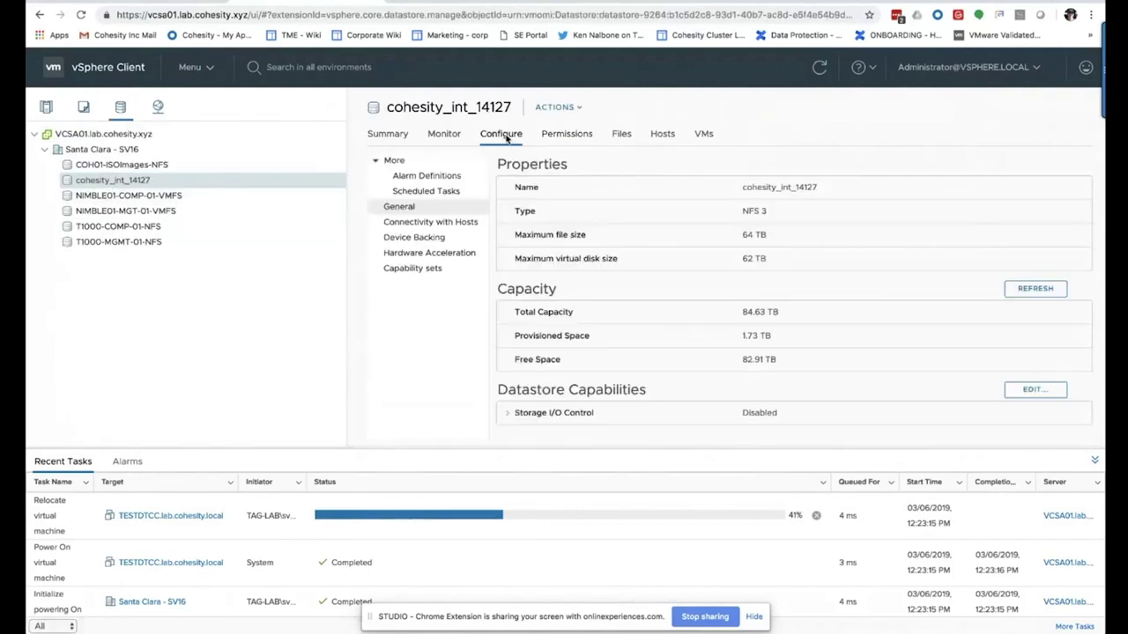
{"action": "left_click", "coordinate": [424, 238]}
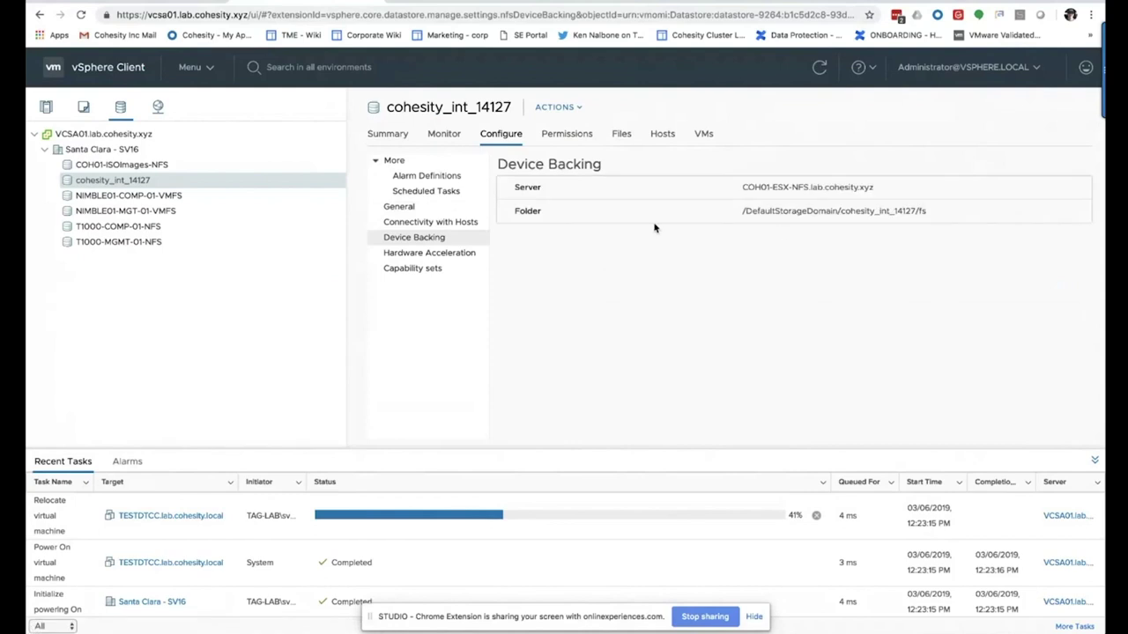
{"action": "left_click_drag", "start_coordinate": [743, 187], "coordinate": [813, 196]}
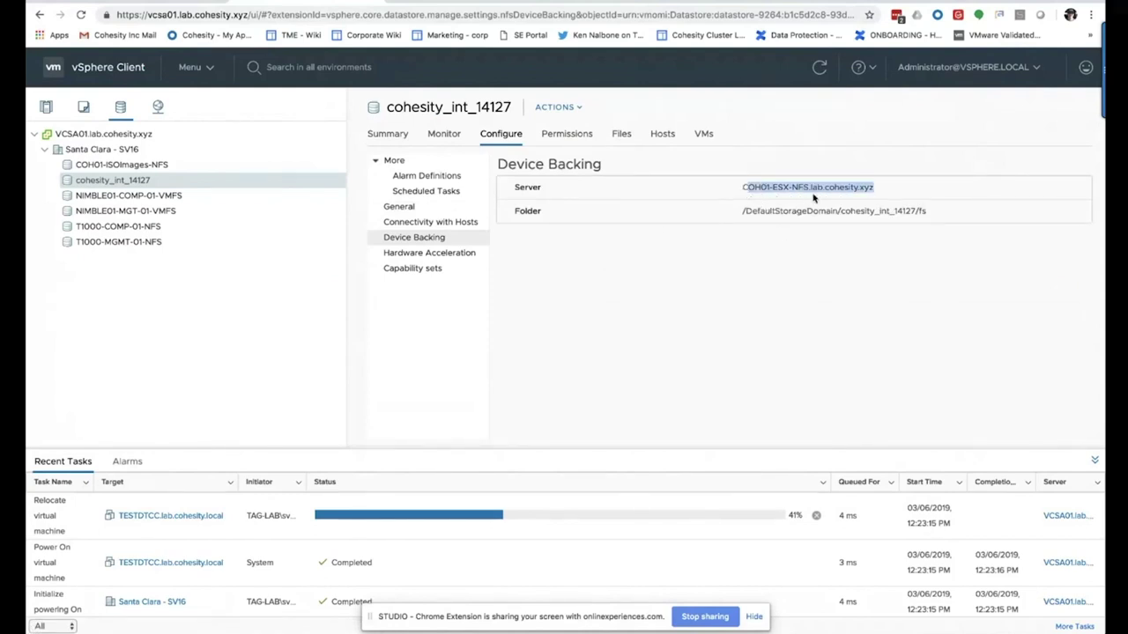
{"action": "left_click", "coordinate": [767, 192]}
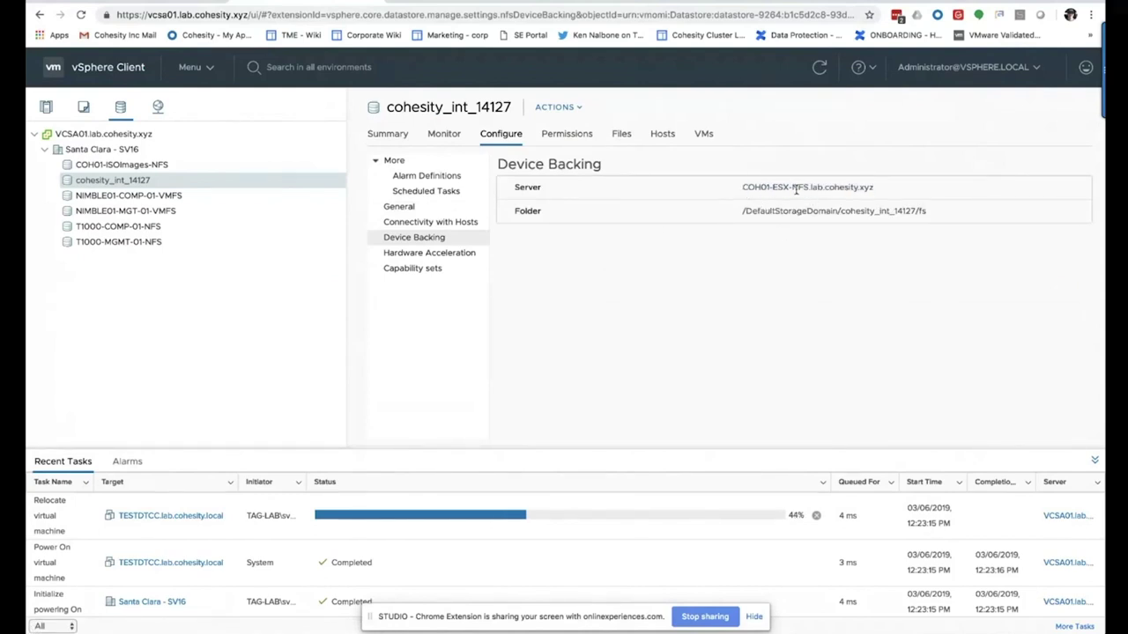
{"action": "left_click_drag", "start_coordinate": [875, 190], "coordinate": [742, 188]}
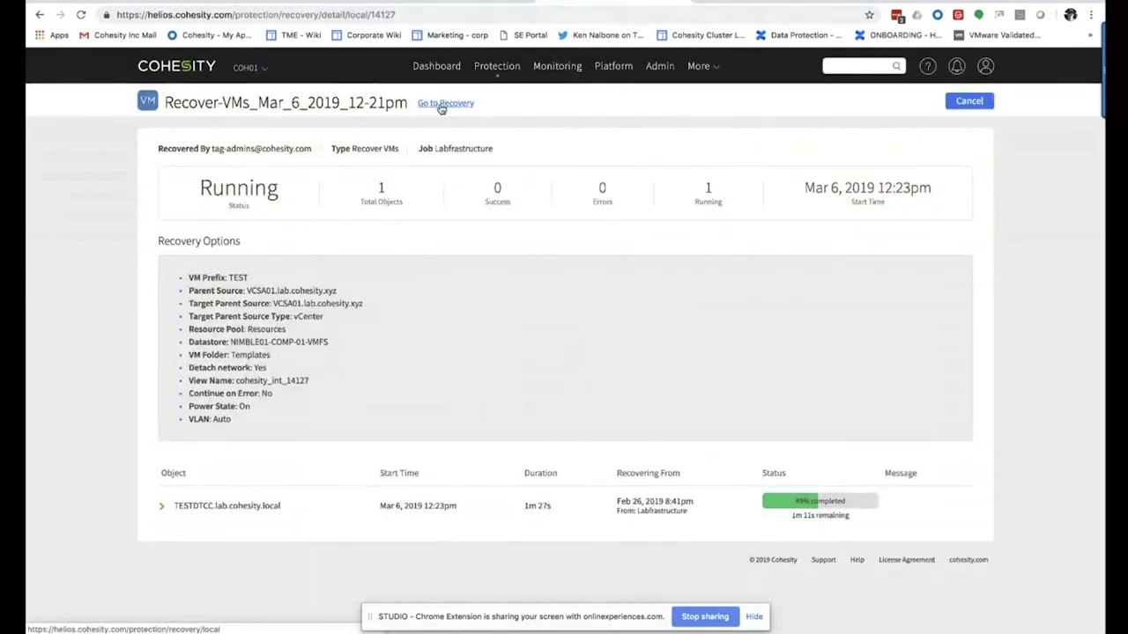
- Switch to Cohesity Helios, start a new VM recovery, search all objects with * and choose the IMR Demo job for recovery
{"action": "left_click", "coordinate": [446, 104]}
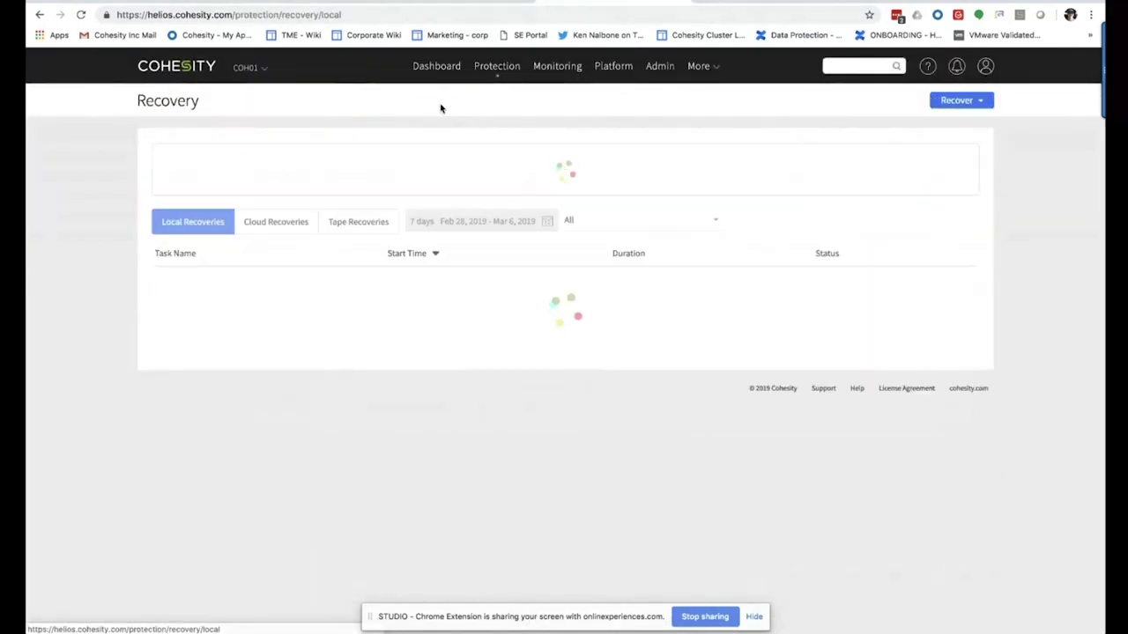
{"action": "left_click", "coordinate": [980, 99]}
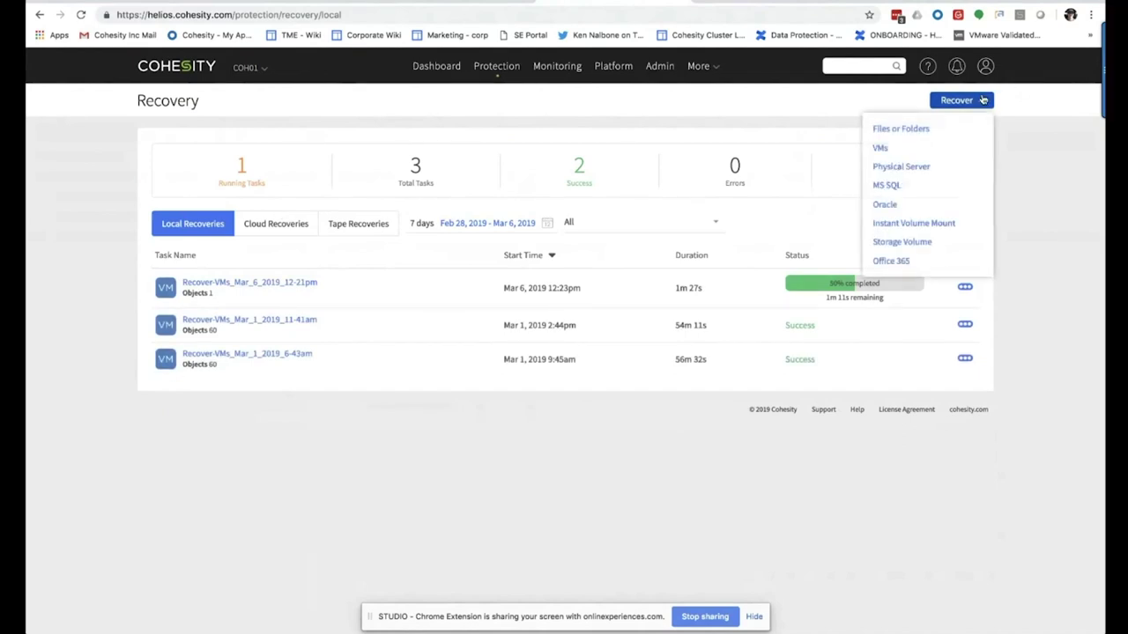
{"action": "left_click", "coordinate": [881, 148]}
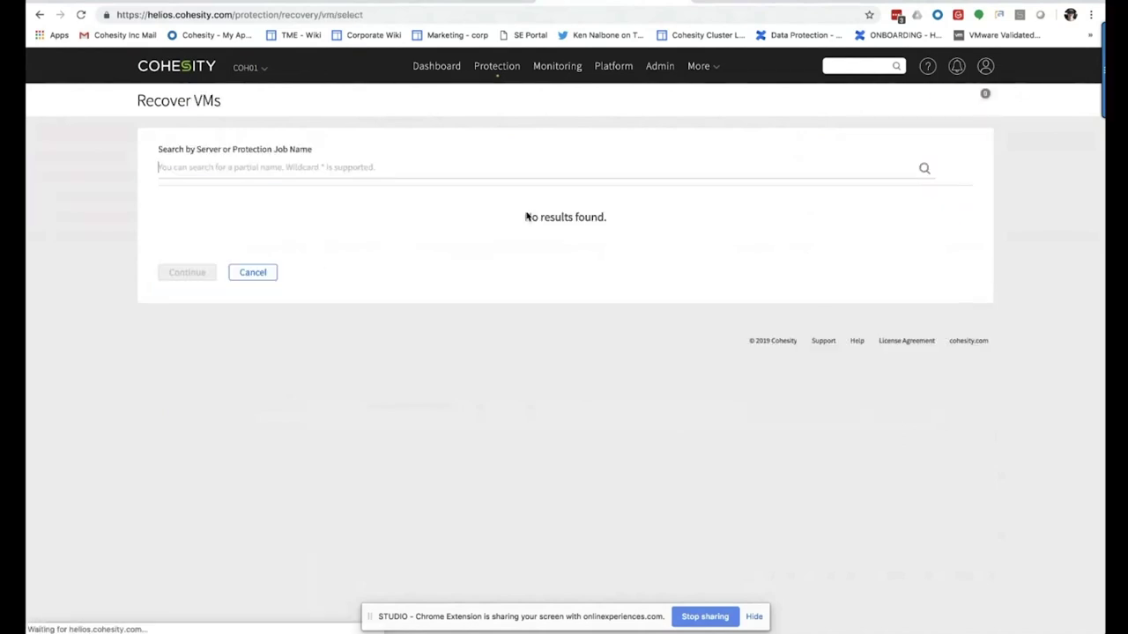
{"action": "left_click", "coordinate": [185, 173]}
{"action": "type", "text": "*"}
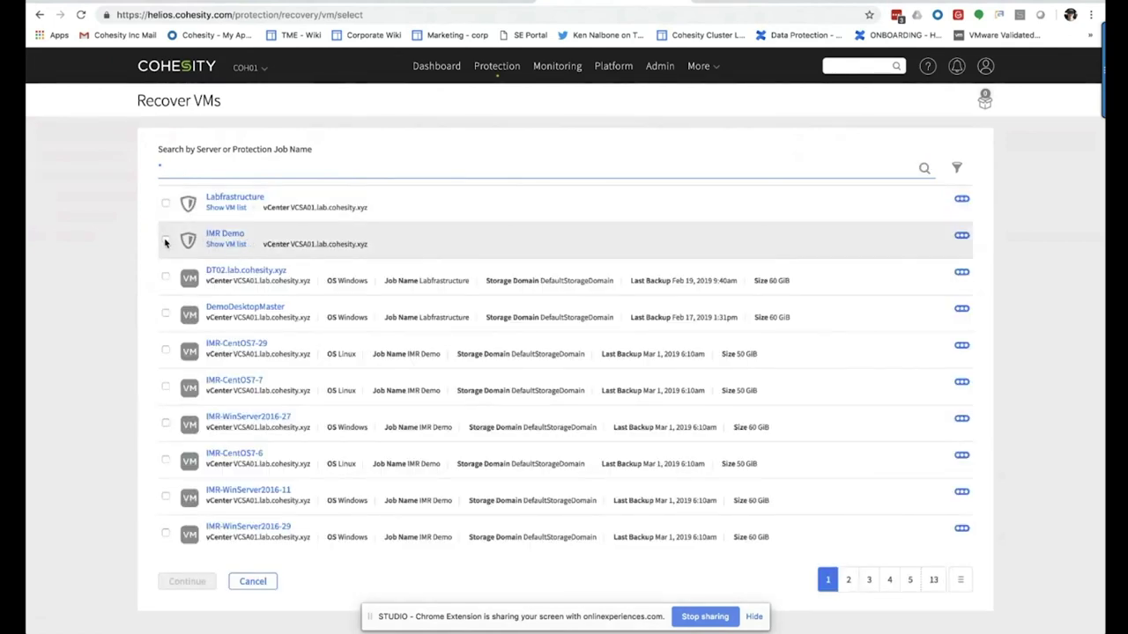
{"action": "left_click", "coordinate": [223, 238]}
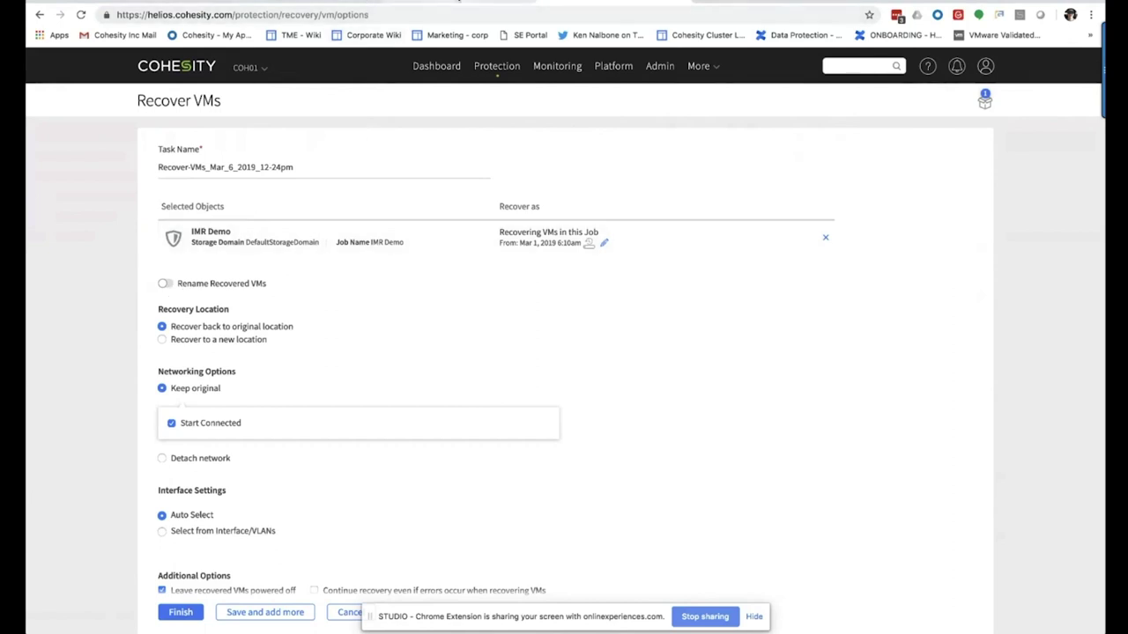
- Switch to the COH01 cluster's own dashboard and review the roles in Access Management
{"action": "left_click", "coordinate": [458, 2]}
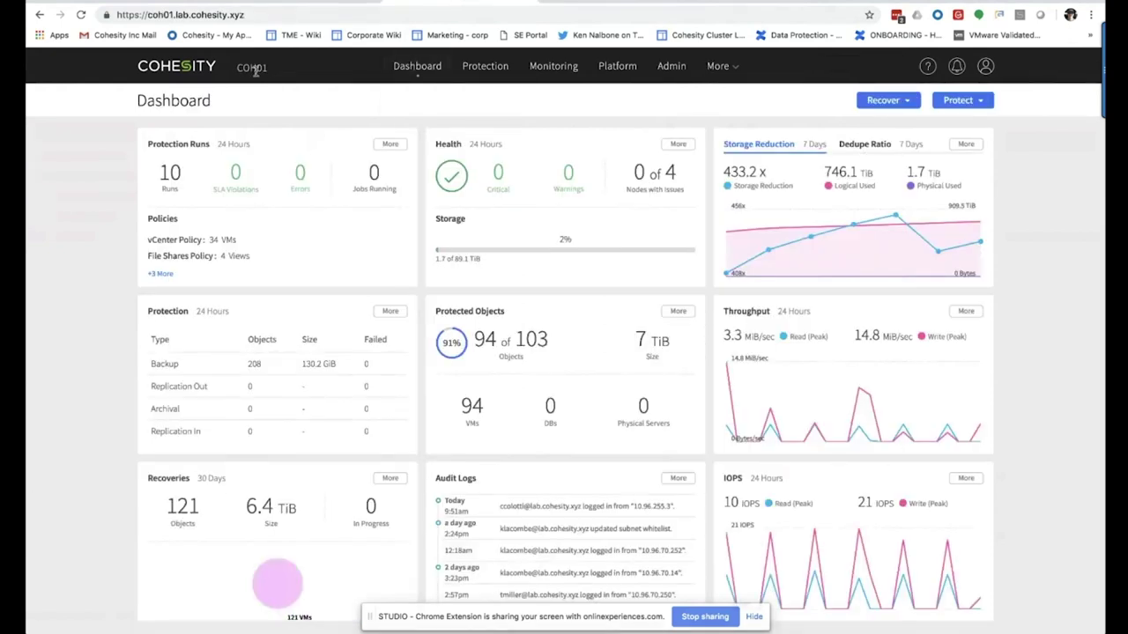
{"action": "mouse_move", "coordinate": [496, 58]}
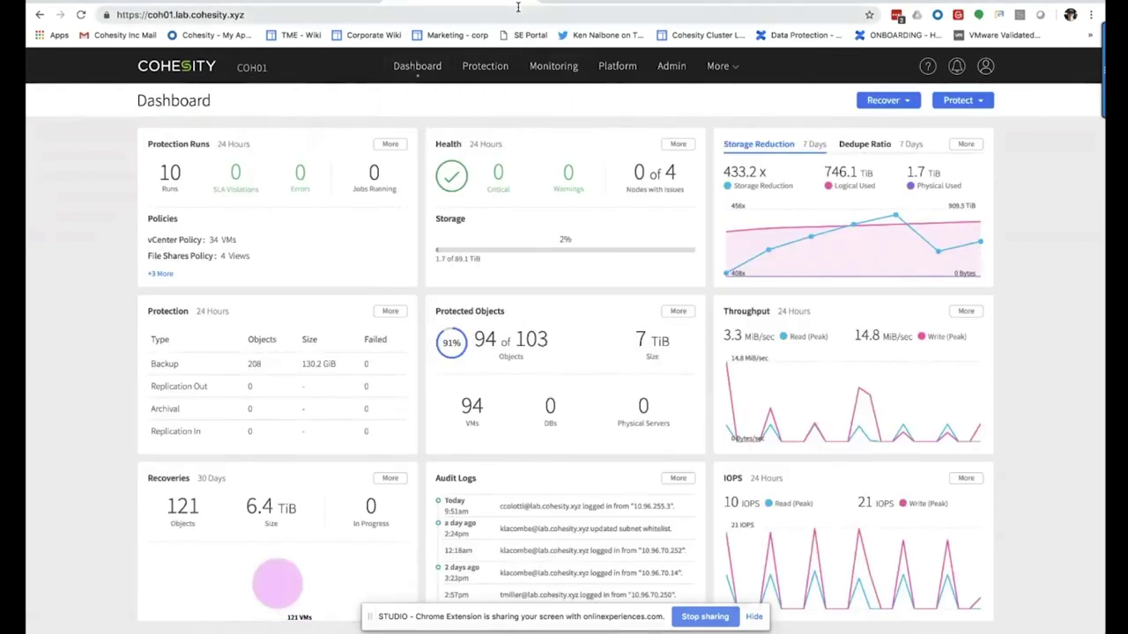
{"action": "mouse_move", "coordinate": [527, 78]}
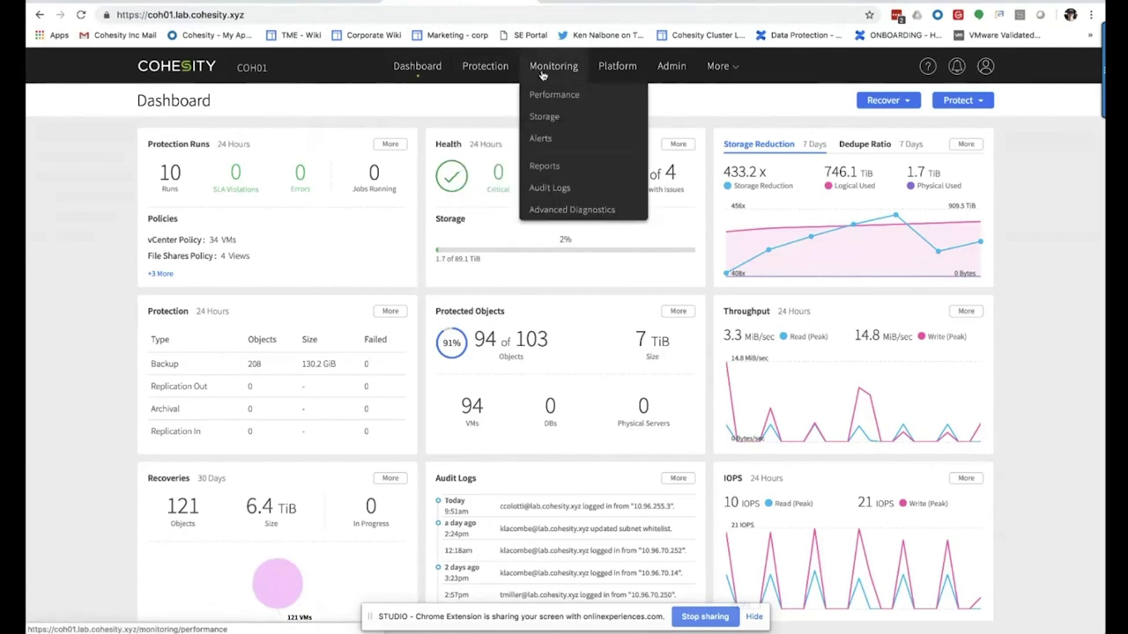
{"action": "mouse_move", "coordinate": [674, 70]}
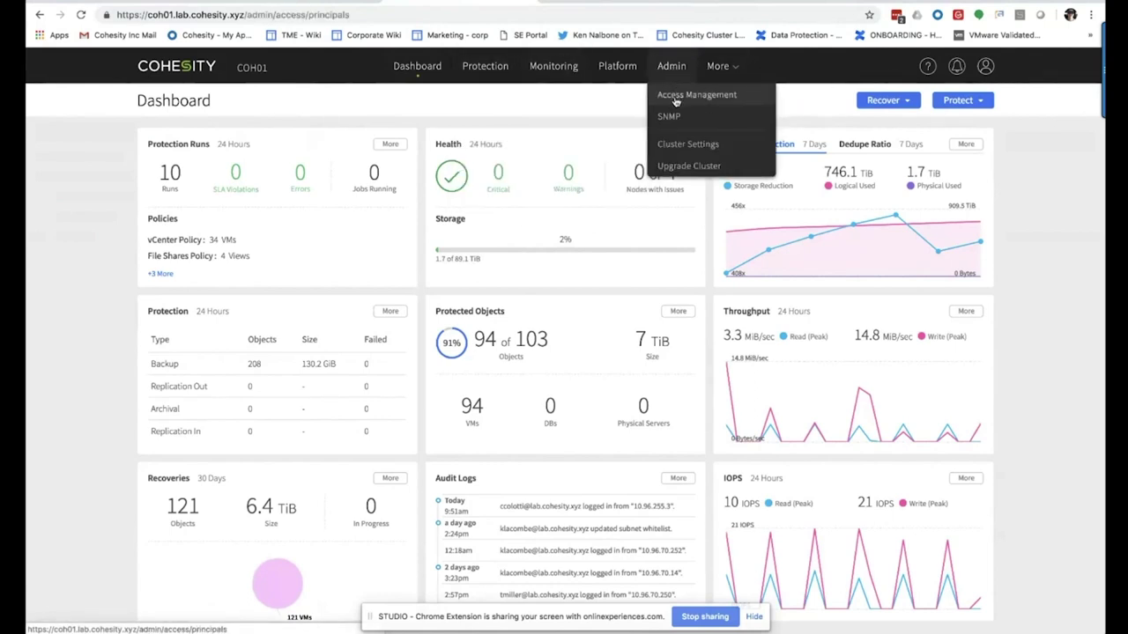
{"action": "left_click", "coordinate": [677, 99]}
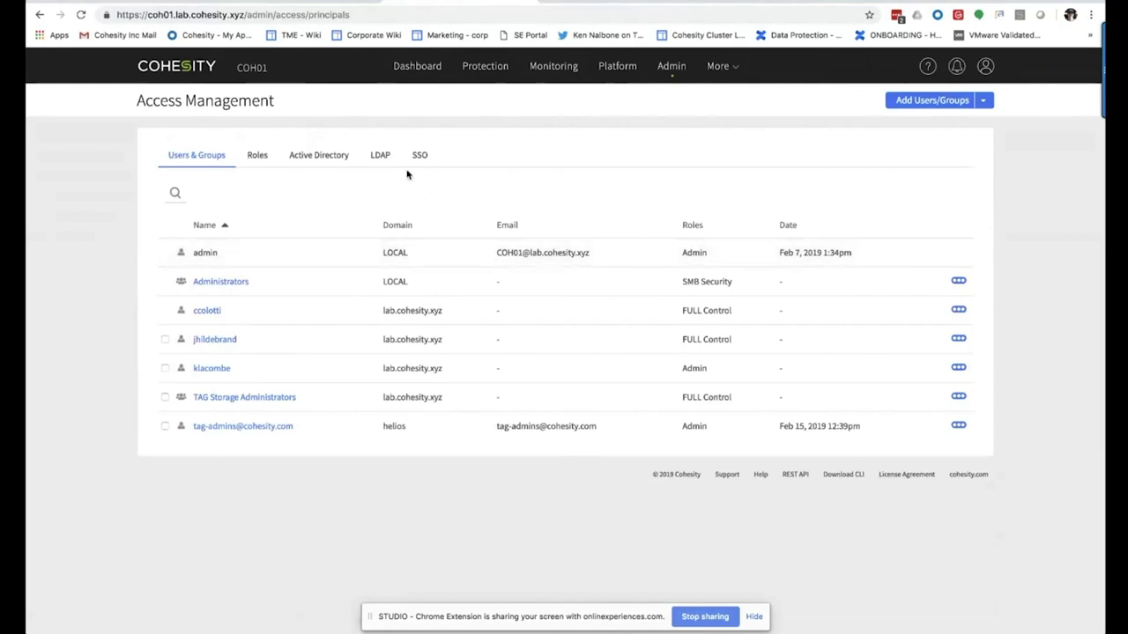
{"action": "left_click", "coordinate": [273, 159]}
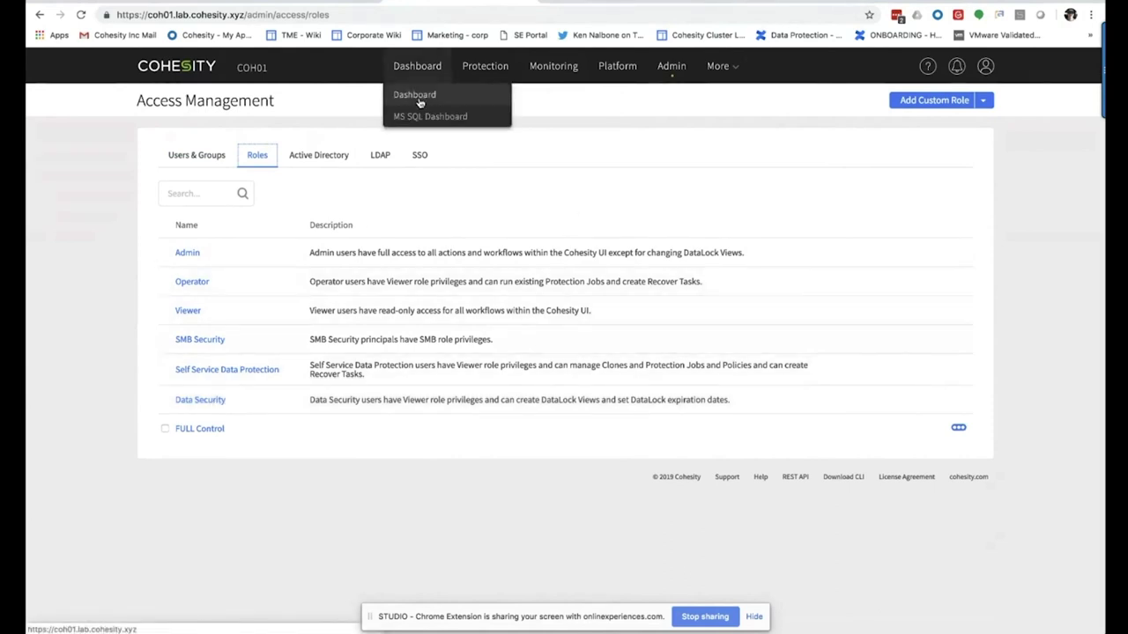
- Open the IMR Demo protection job for editing and open its vCenter Policy settings
{"action": "left_click", "coordinate": [483, 94]}
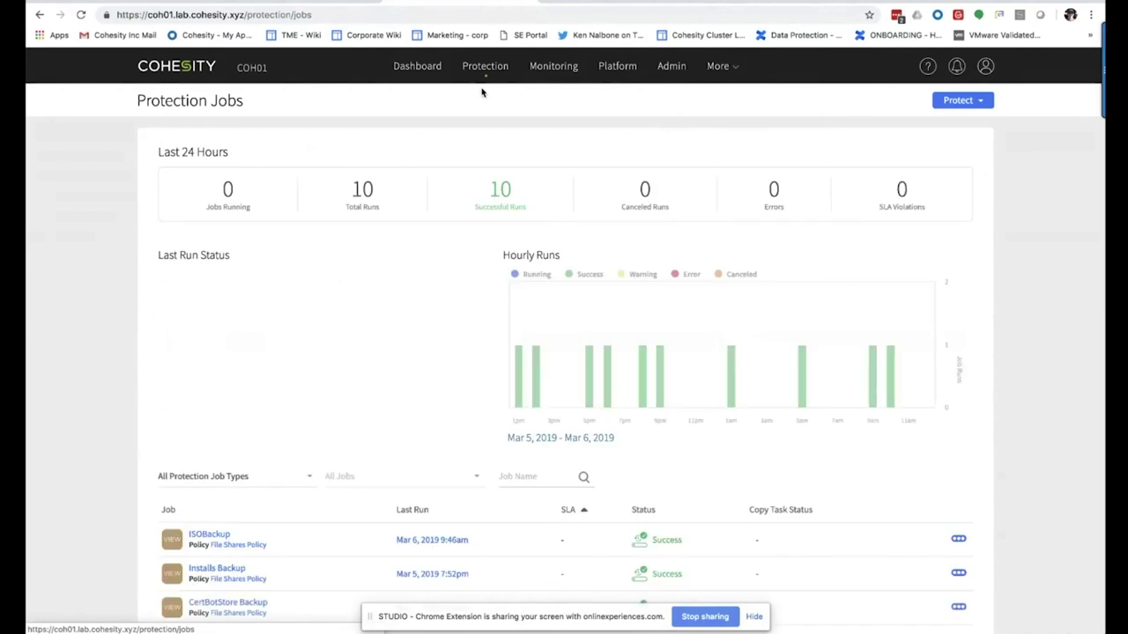
{"action": "mouse_move", "coordinate": [485, 68]}
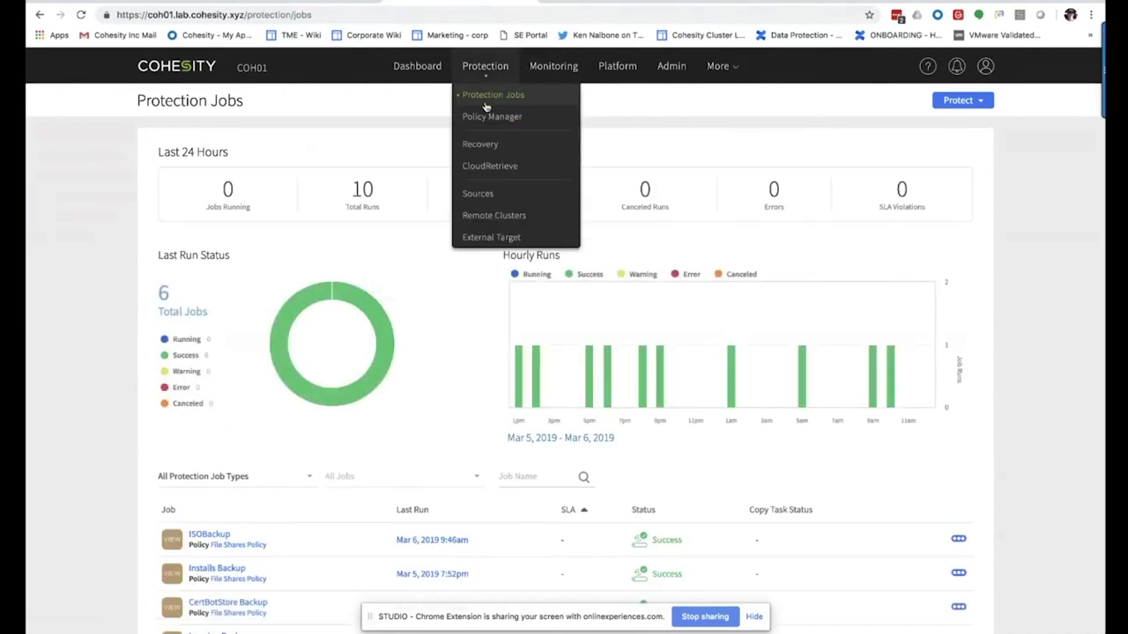
{"action": "scroll", "coordinate": [908, 494], "scroll_direction": "down", "scroll_amount": 3}
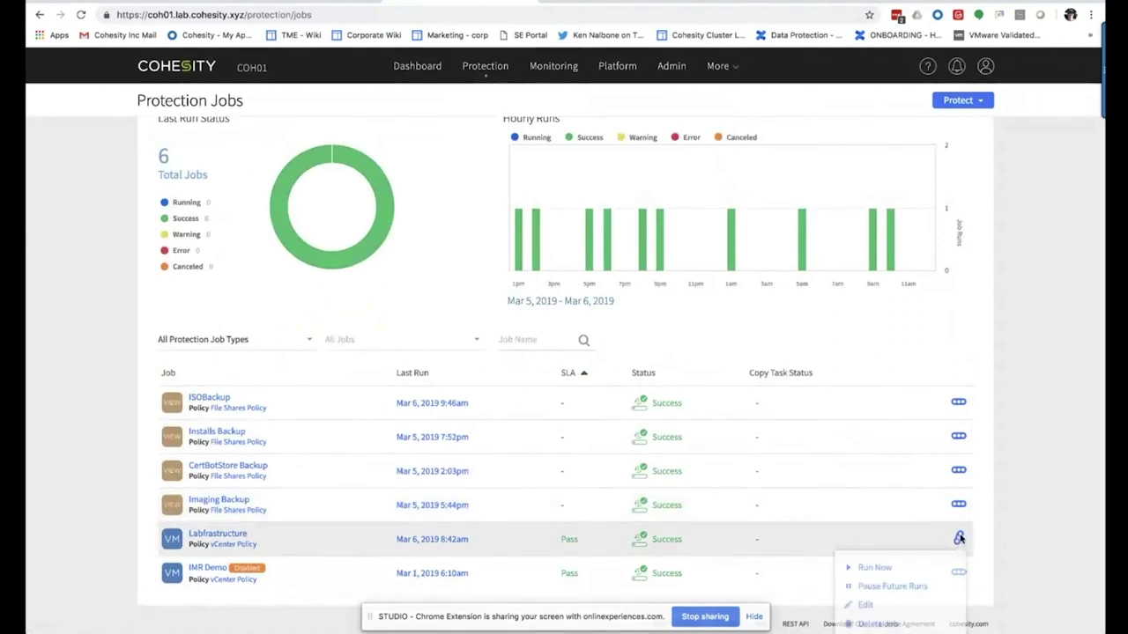
{"action": "mouse_move", "coordinate": [959, 573]}
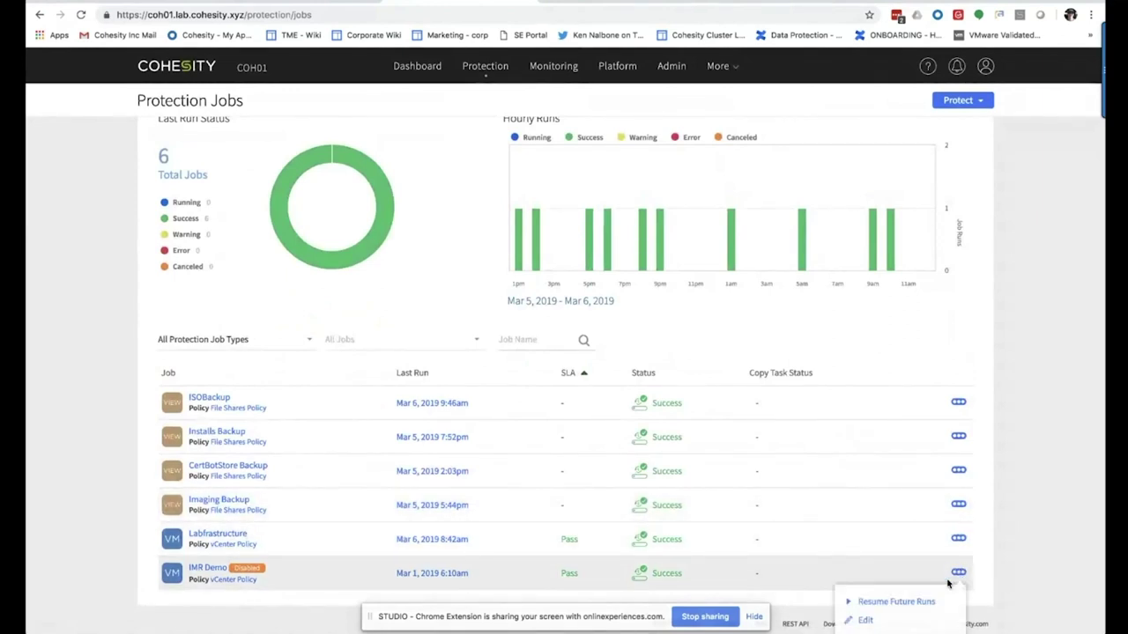
{"action": "left_click", "coordinate": [864, 619]}
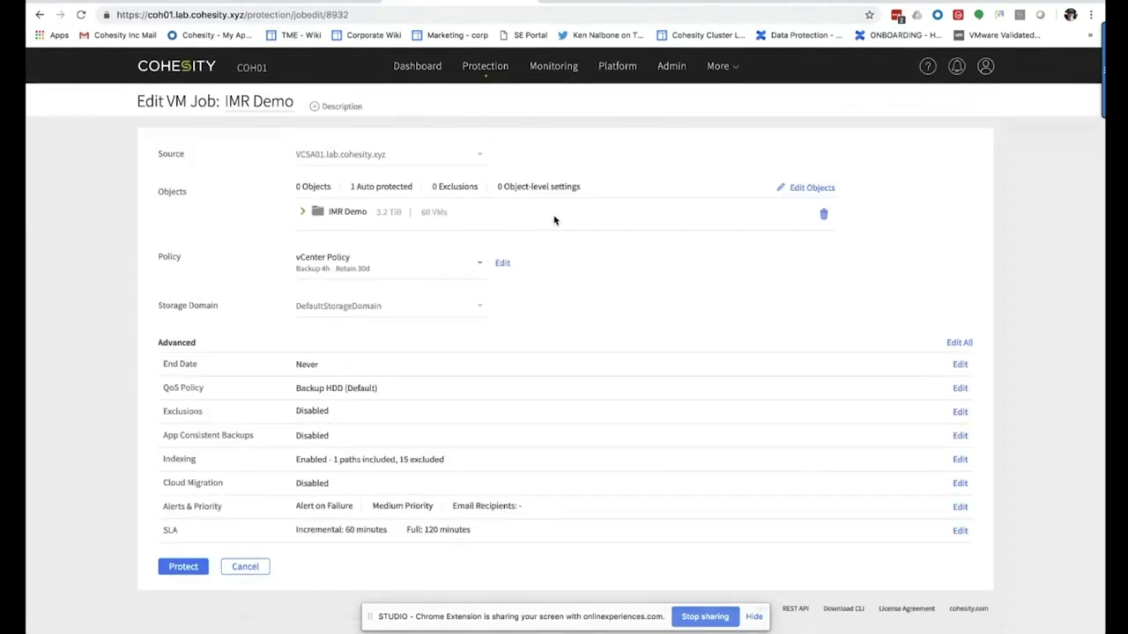
{"action": "left_click", "coordinate": [501, 262]}
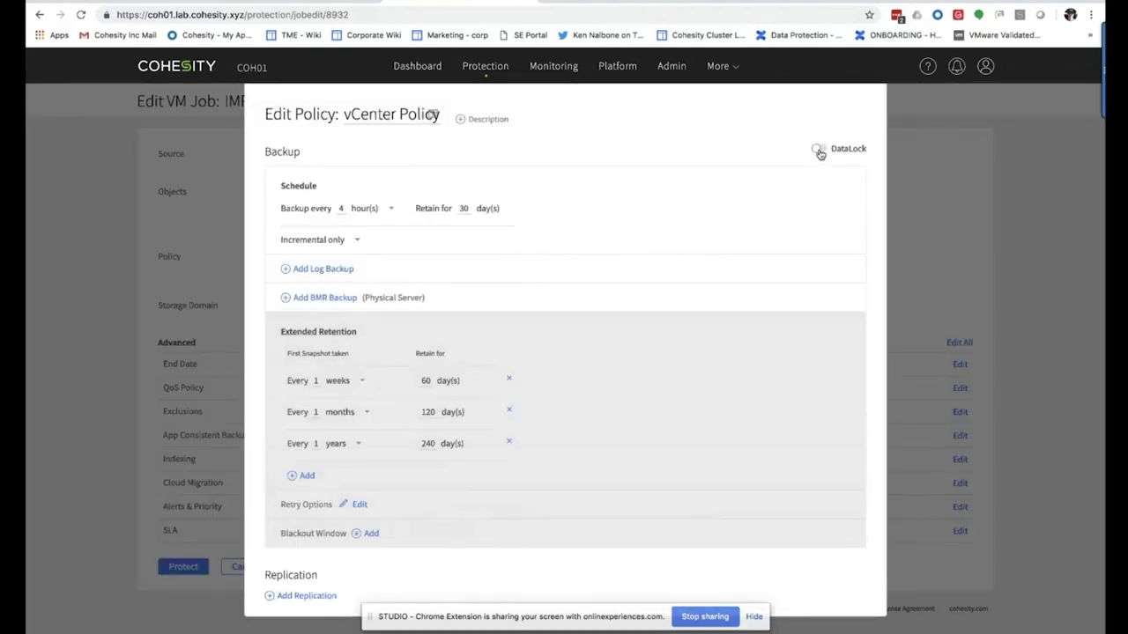
- Try turning on DataLock for the vCenter Policy, turn it back off and close the policy
{"action": "left_click", "coordinate": [819, 149]}
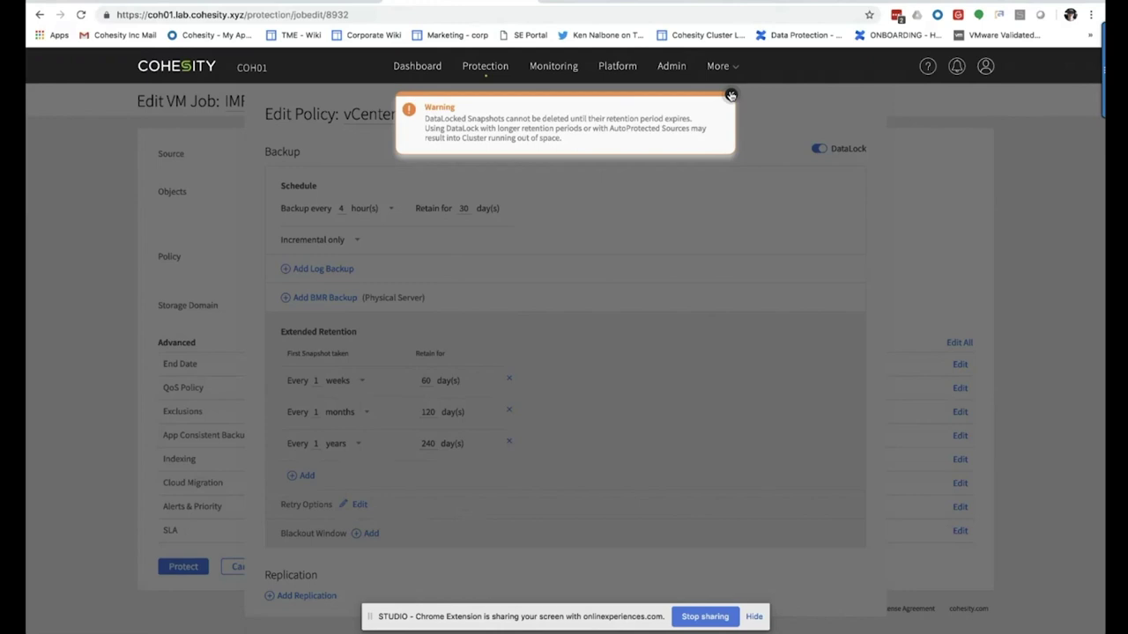
{"action": "left_click", "coordinate": [731, 95]}
{"action": "left_click", "coordinate": [817, 149]}
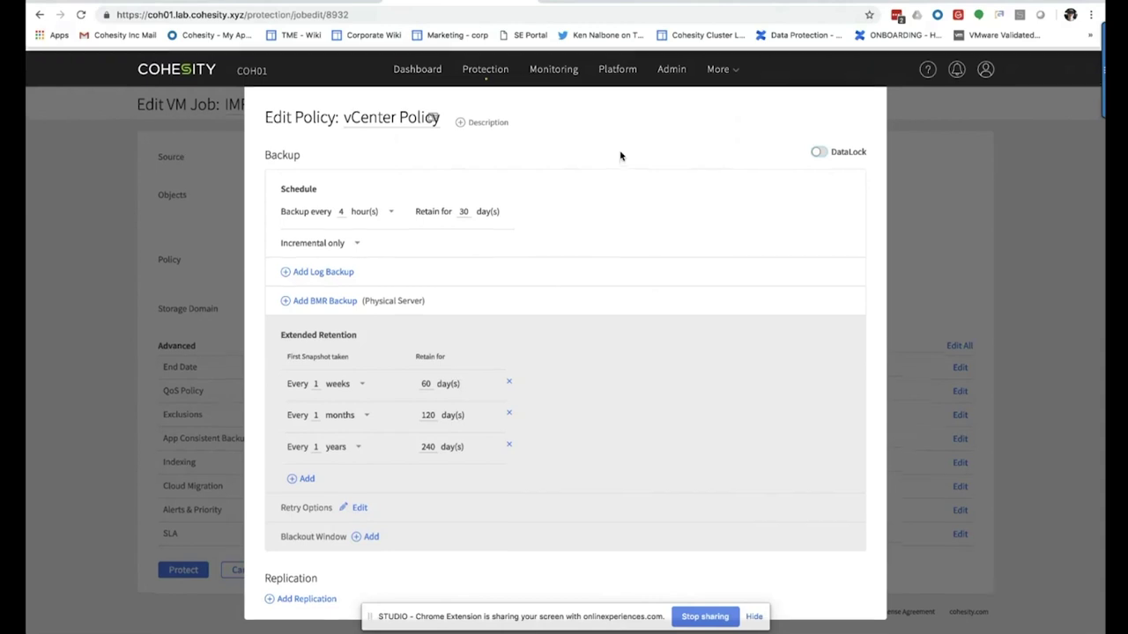
{"action": "key", "text": "Escape"}
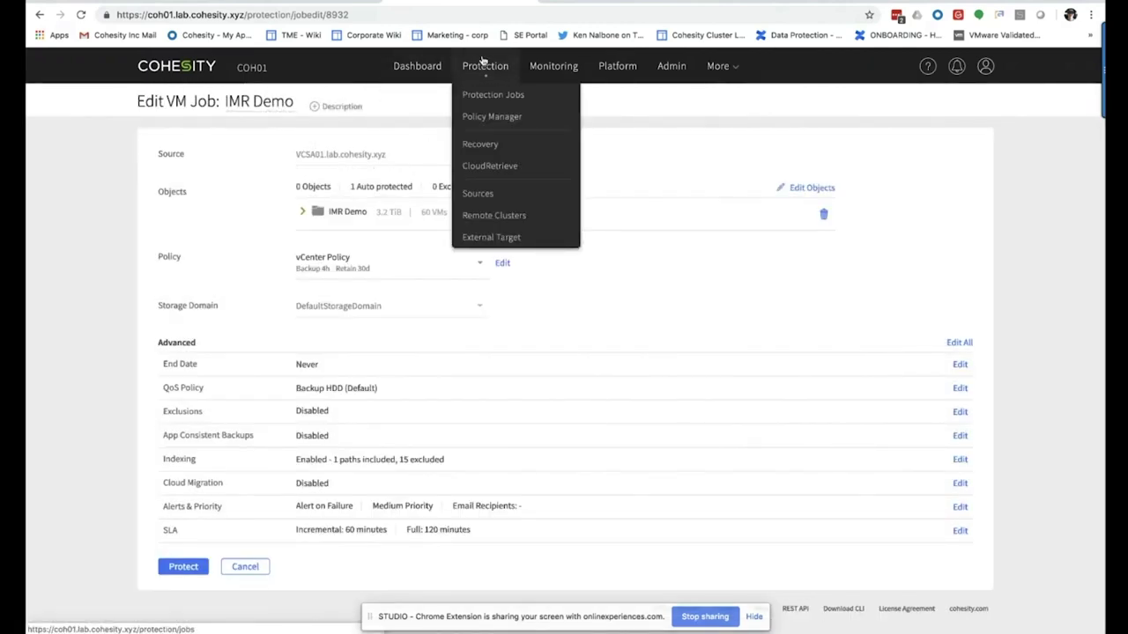
- Return to the protection jobs, open the Labfrastructure job and review its list of runs
{"action": "left_click", "coordinate": [492, 95]}
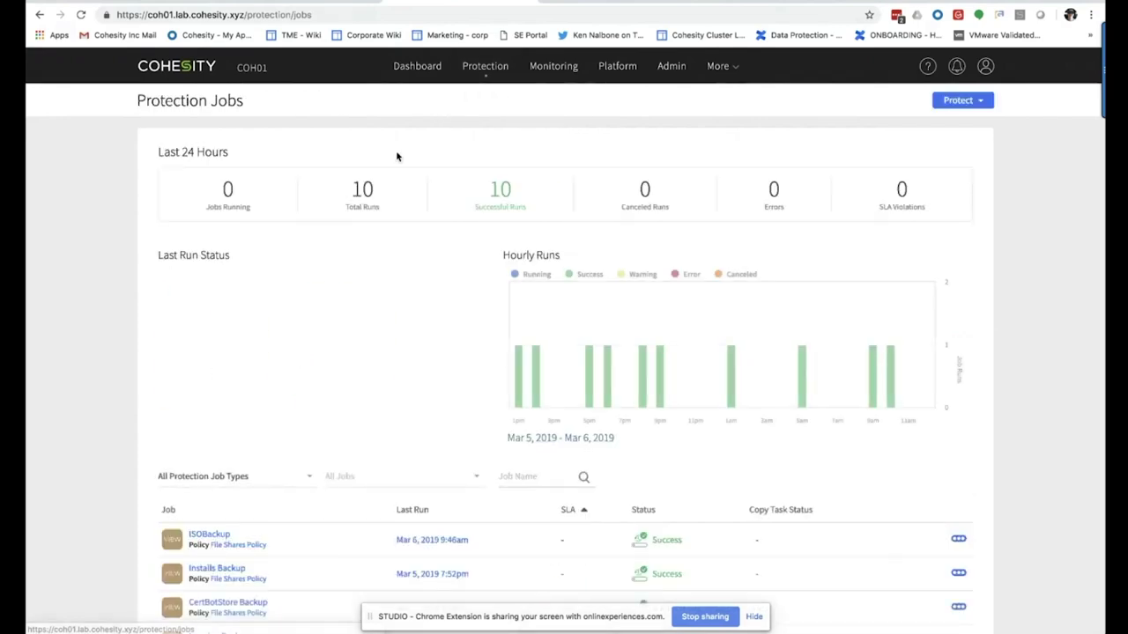
{"action": "scroll", "coordinate": [310, 433], "scroll_direction": "down", "scroll_amount": 3}
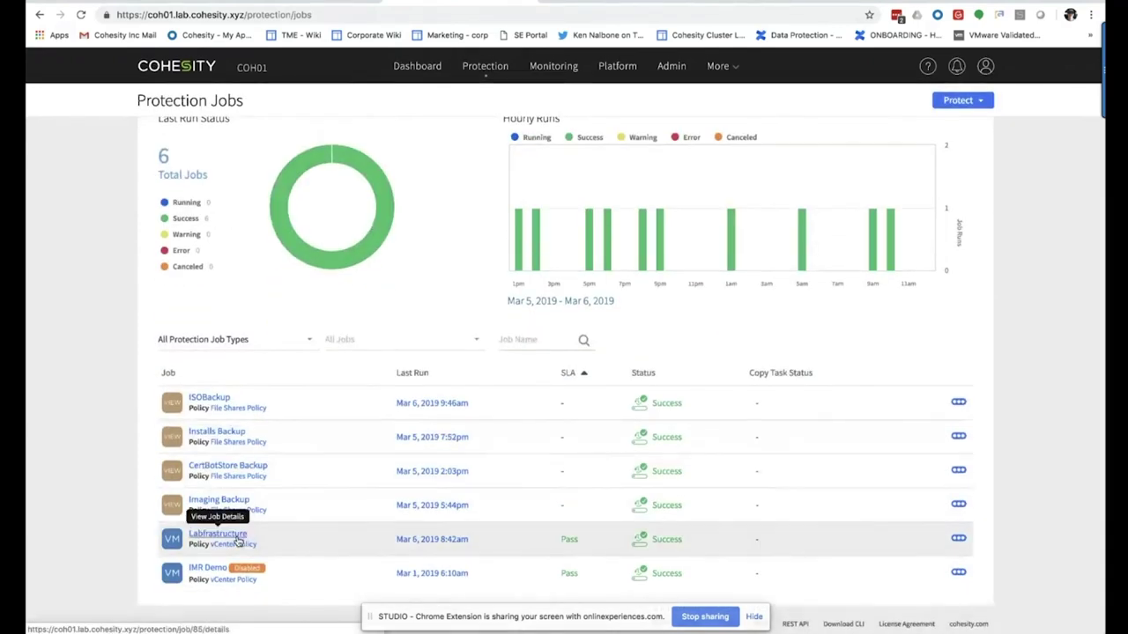
{"action": "left_click", "coordinate": [236, 541]}
{"action": "scroll", "coordinate": [691, 257], "scroll_direction": "down", "scroll_amount": 5}
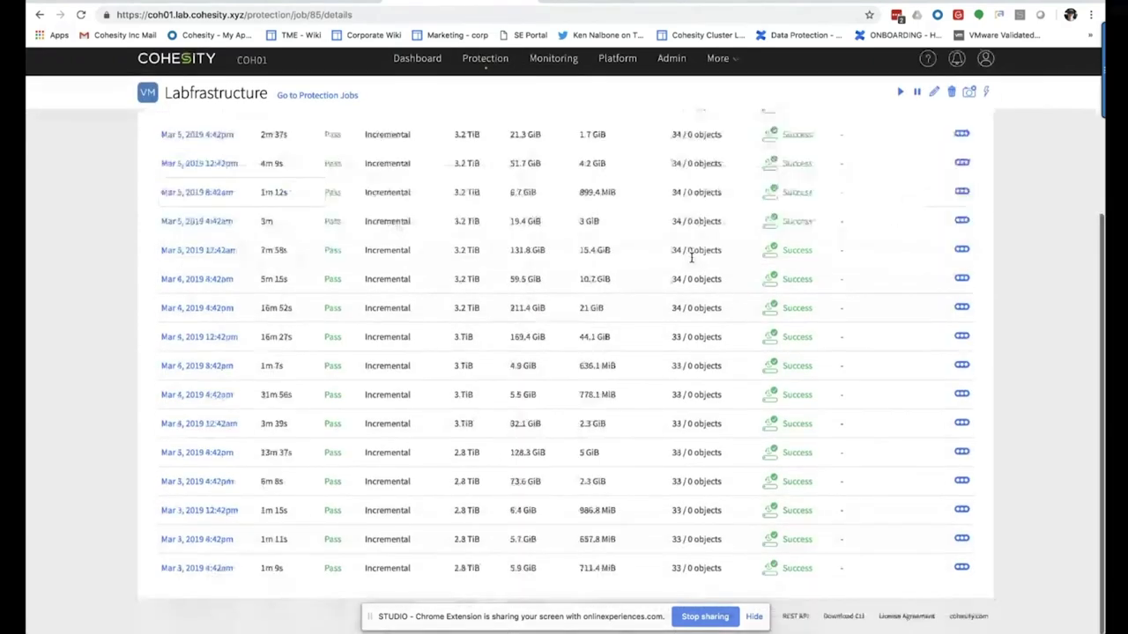
{"action": "scroll", "coordinate": [692, 259], "scroll_direction": "up", "scroll_amount": 5}
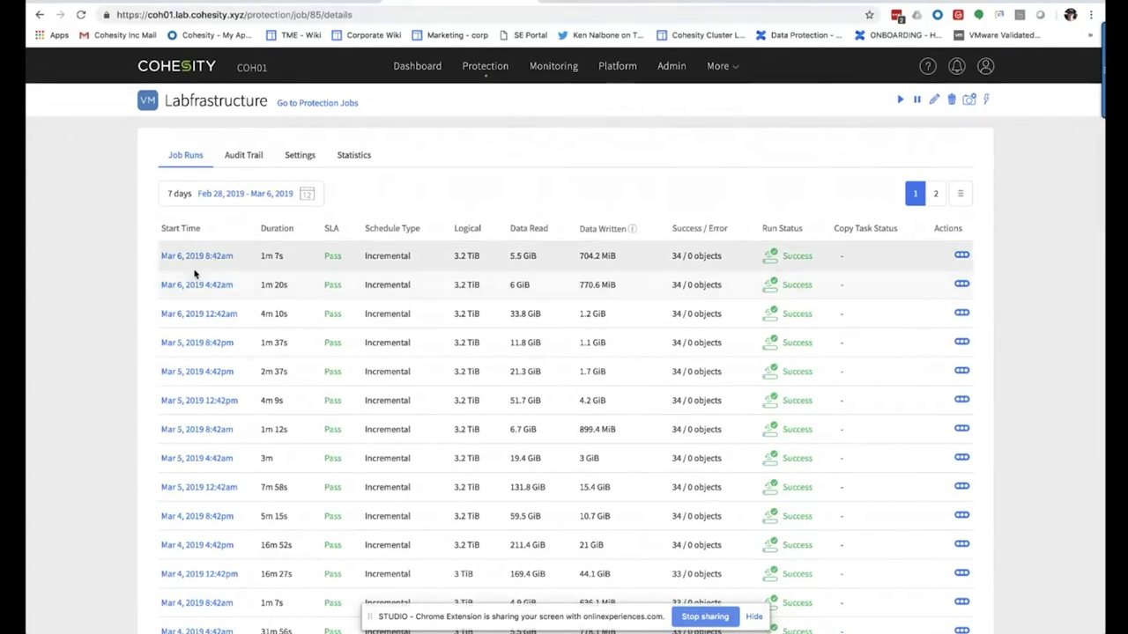
- Enable Legal Hold on the Labfrastructure run of Mar 5, 2019 4:42pm and save the run
{"action": "left_click", "coordinate": [961, 371]}
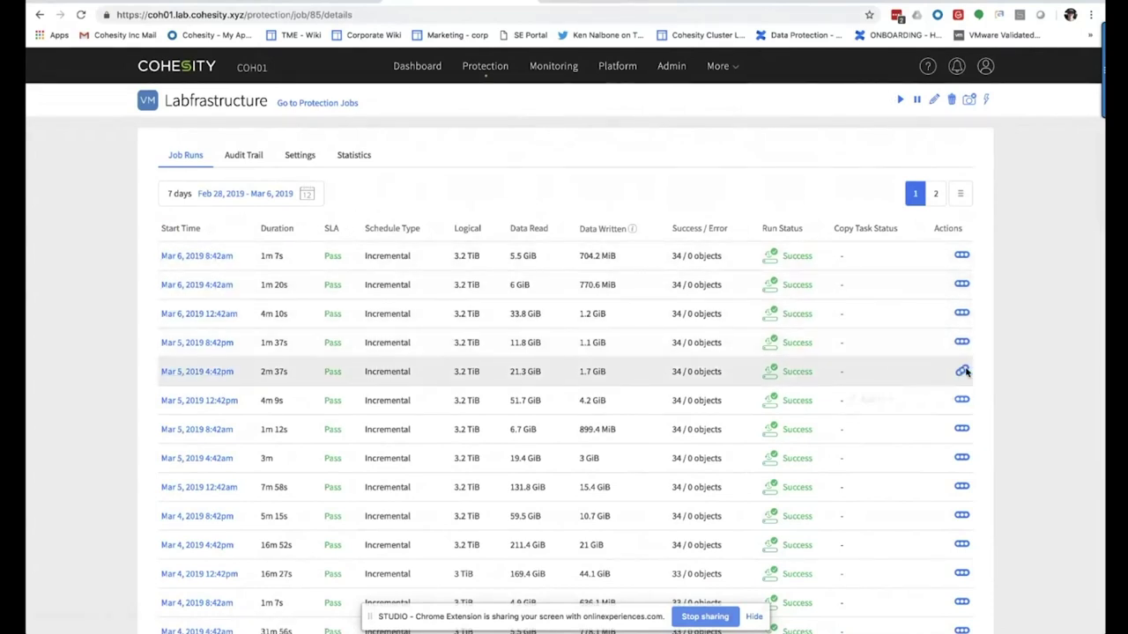
{"action": "left_click", "coordinate": [875, 400]}
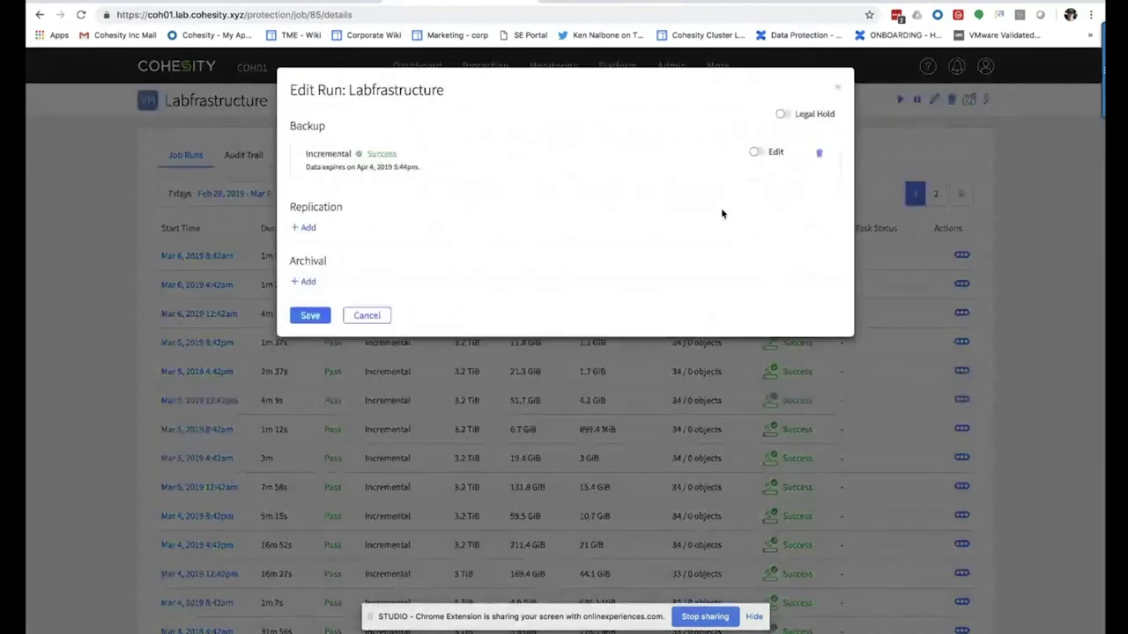
{"action": "left_click", "coordinate": [780, 114]}
{"action": "left_click", "coordinate": [730, 92]}
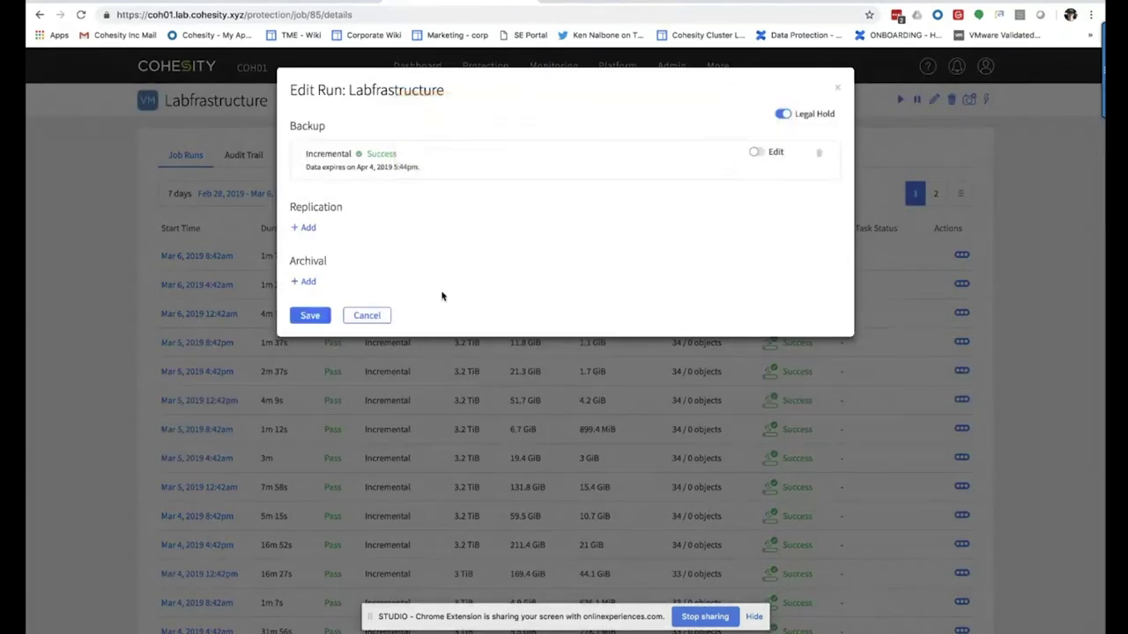
{"action": "left_click", "coordinate": [307, 316]}
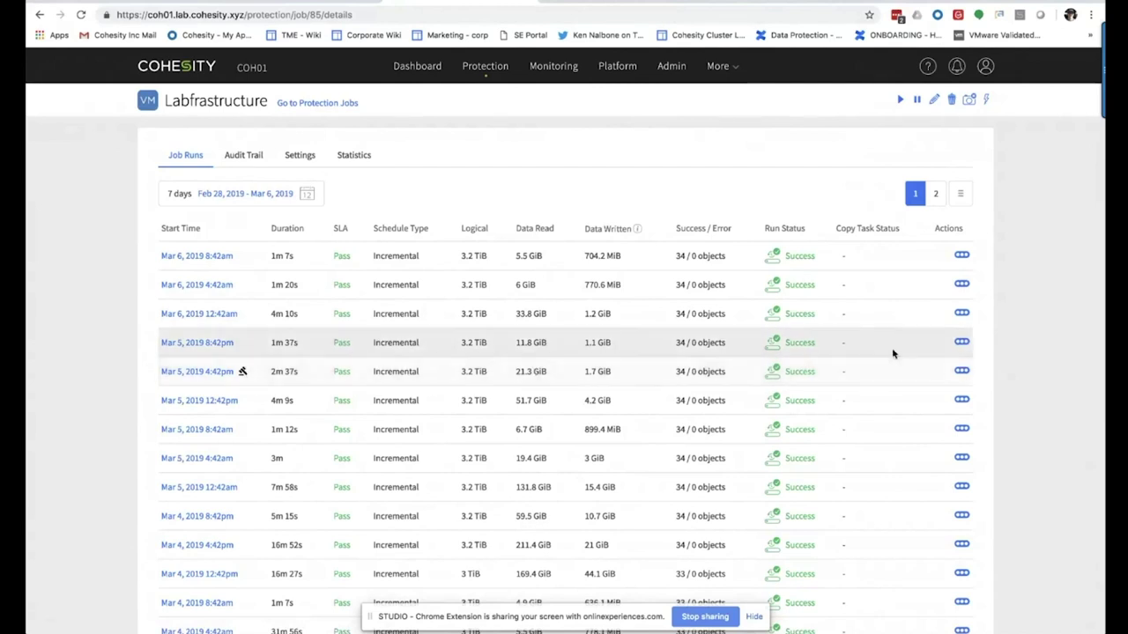
- Turn off Legal Hold on the Labfrastructure run of Mar 5, 2019 4:42pm and save the run
{"action": "left_click", "coordinate": [961, 371]}
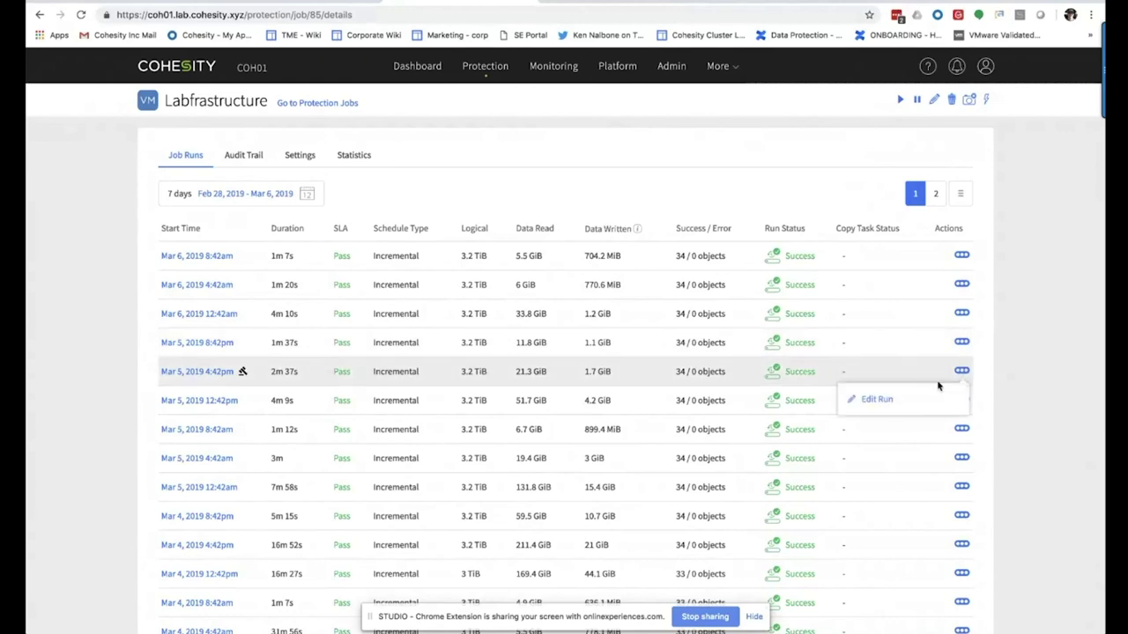
{"action": "left_click", "coordinate": [879, 400]}
{"action": "left_click", "coordinate": [782, 114]}
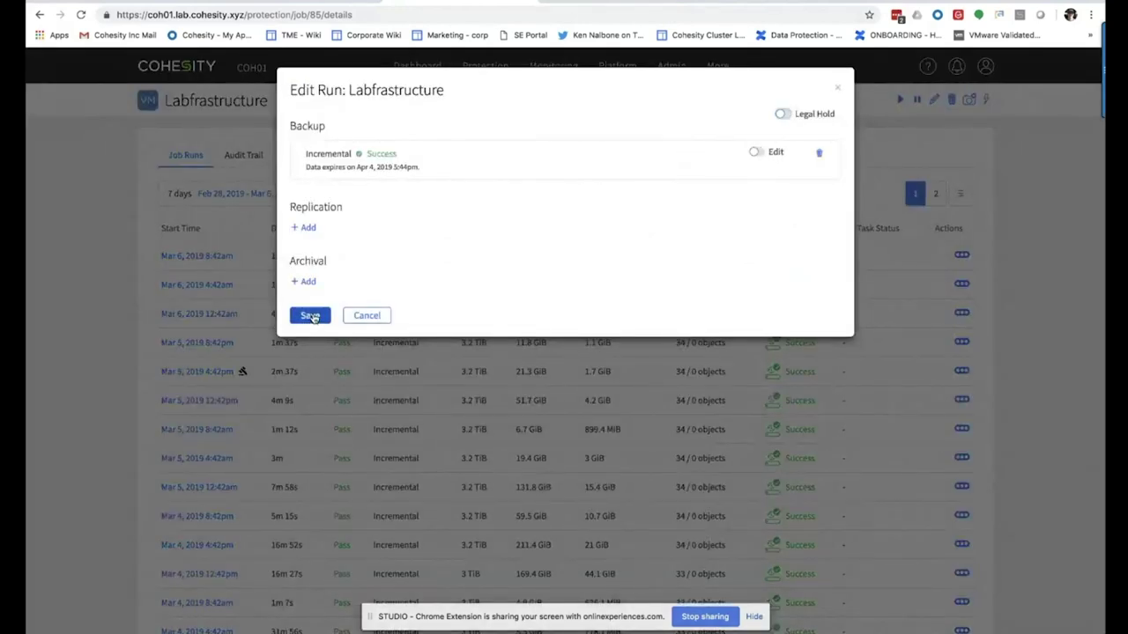
{"action": "left_click", "coordinate": [311, 316]}
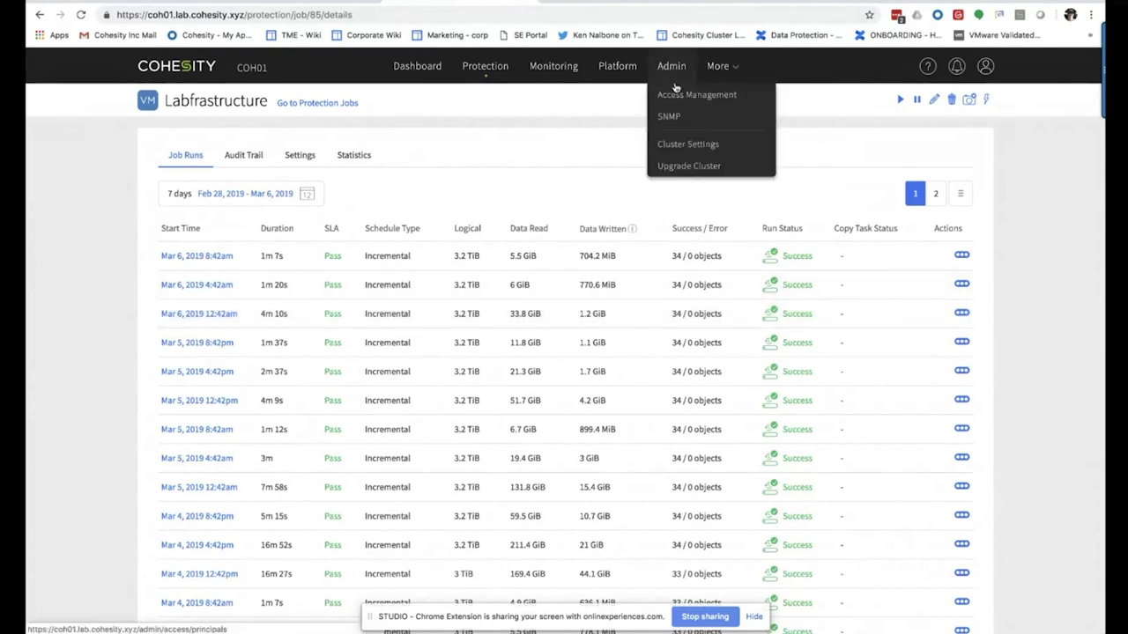
- Open the list of Views and start a clone of the APISMBOnly view with the purpose Clone as DataLock View
{"action": "mouse_move", "coordinate": [633, 72]}
{"action": "left_click", "coordinate": [609, 117]}
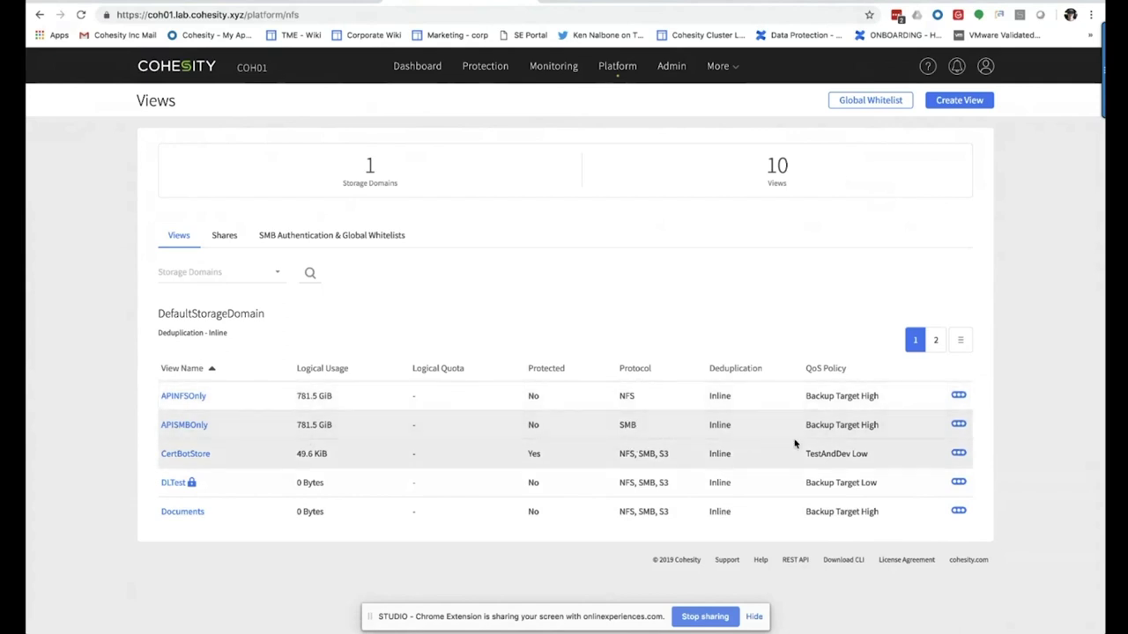
{"action": "left_click", "coordinate": [958, 425]}
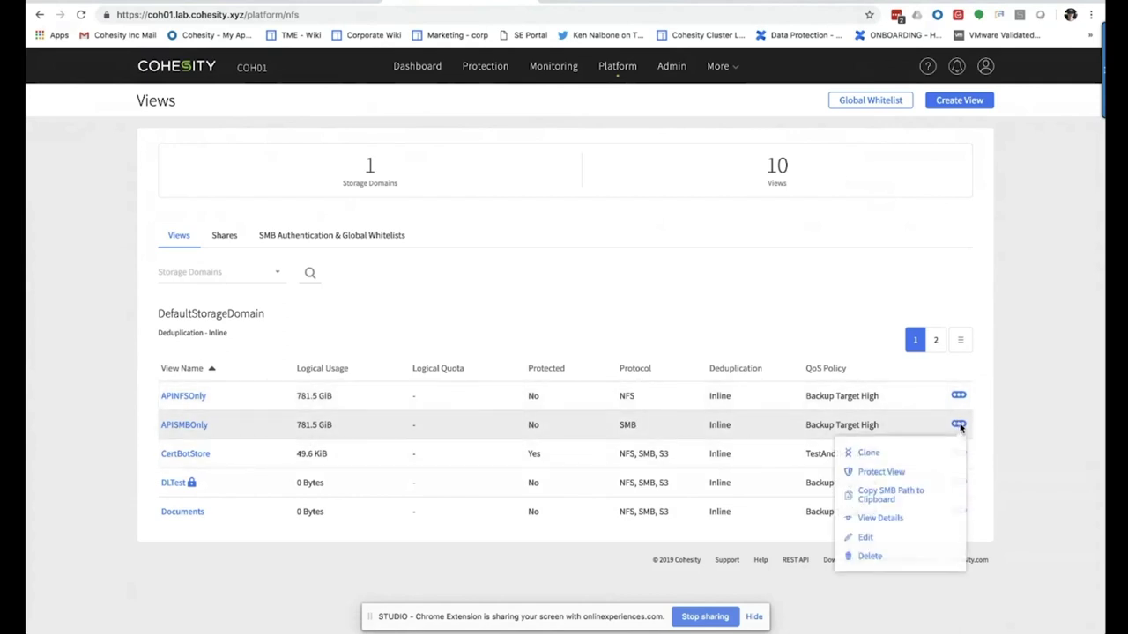
{"action": "left_click", "coordinate": [868, 456]}
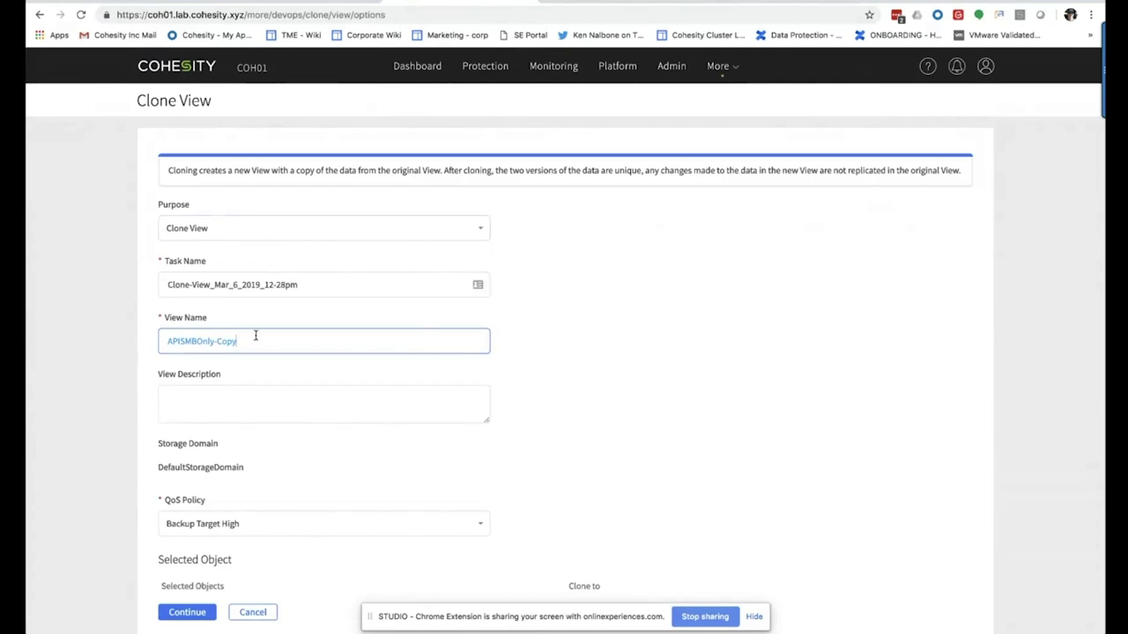
{"action": "scroll", "coordinate": [254, 337], "scroll_direction": "down", "scroll_amount": 1}
{"action": "left_click", "coordinate": [256, 210]}
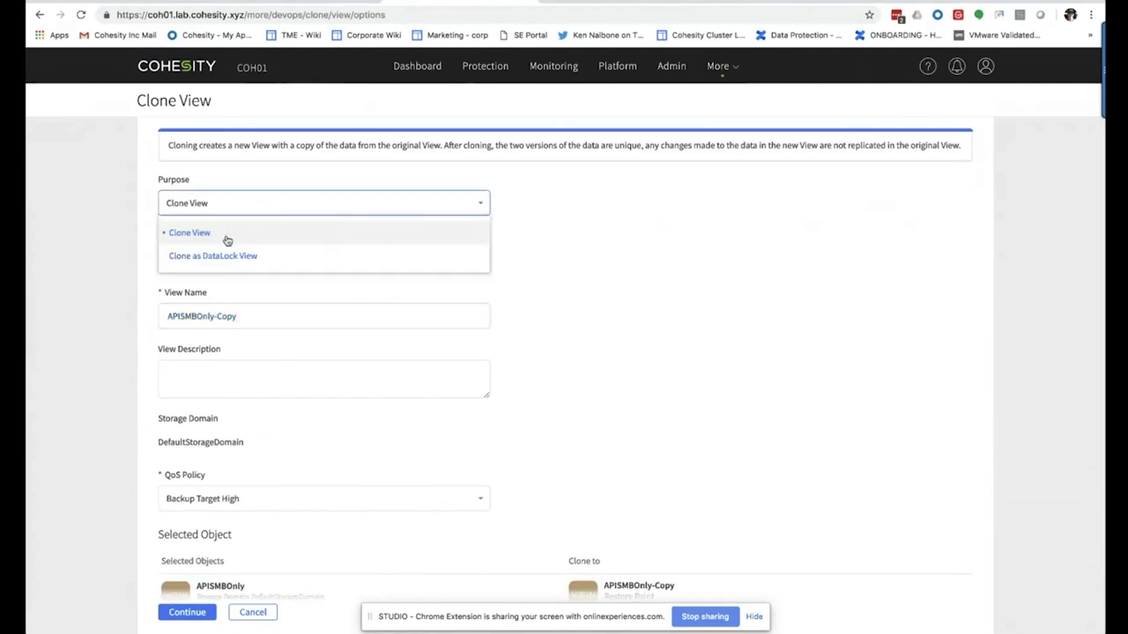
{"action": "left_click", "coordinate": [213, 257]}
{"action": "left_click", "coordinate": [261, 318]}
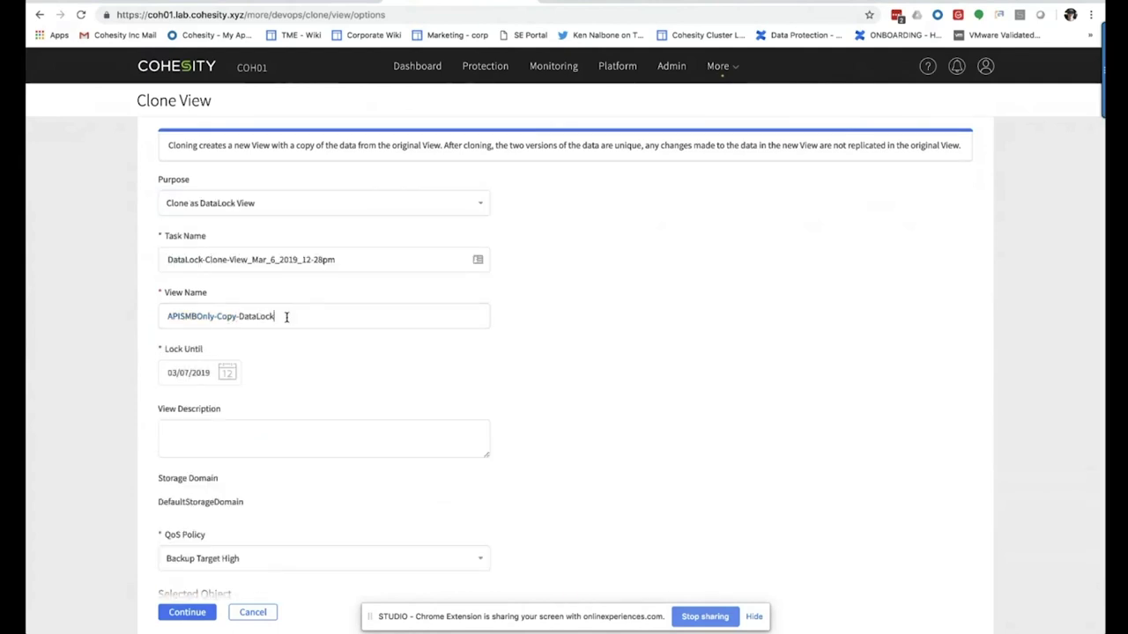
- Set the DataLock clone's QoS policy to TestAndDev Low and run the clone task
{"action": "scroll", "coordinate": [256, 347], "scroll_direction": "down", "scroll_amount": 3}
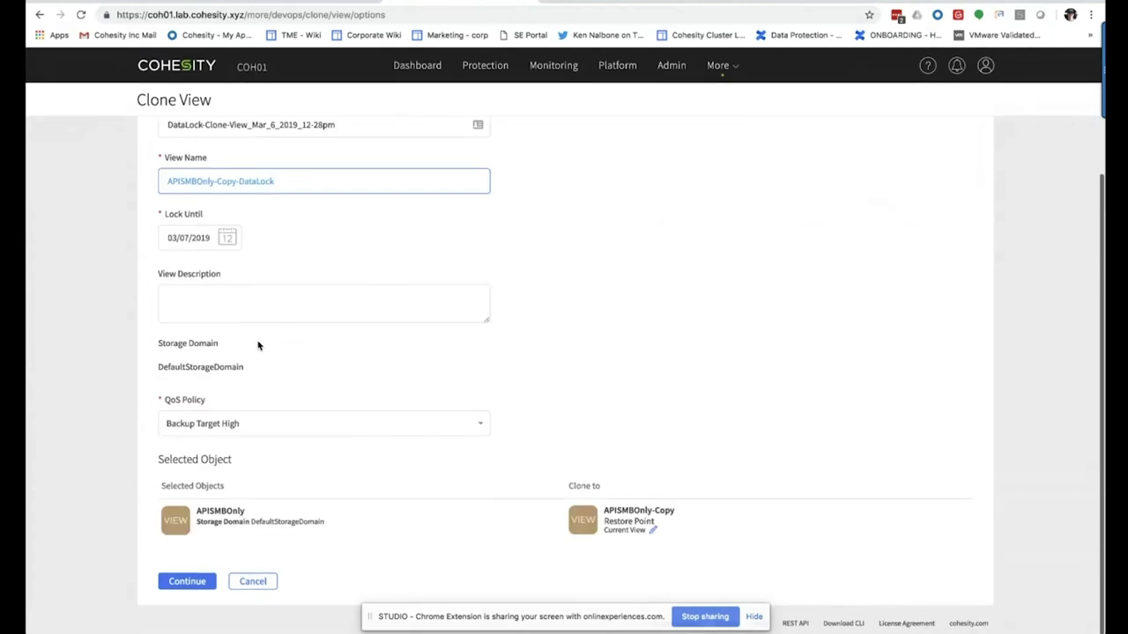
{"action": "left_click", "coordinate": [253, 429]}
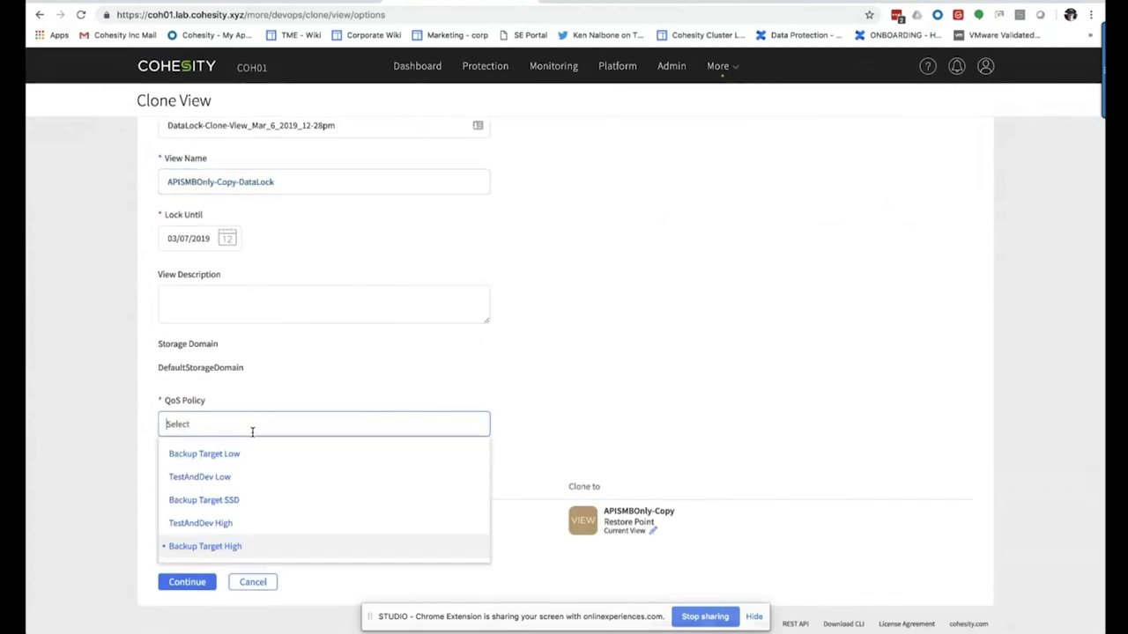
{"action": "left_click", "coordinate": [223, 478]}
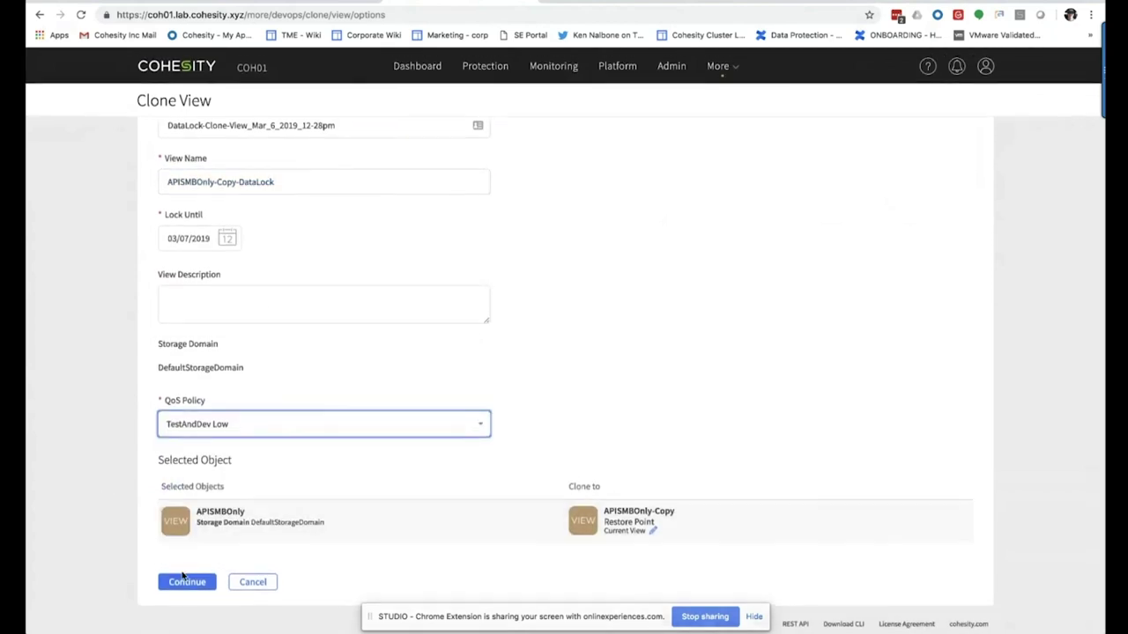
{"action": "left_click", "coordinate": [186, 582]}
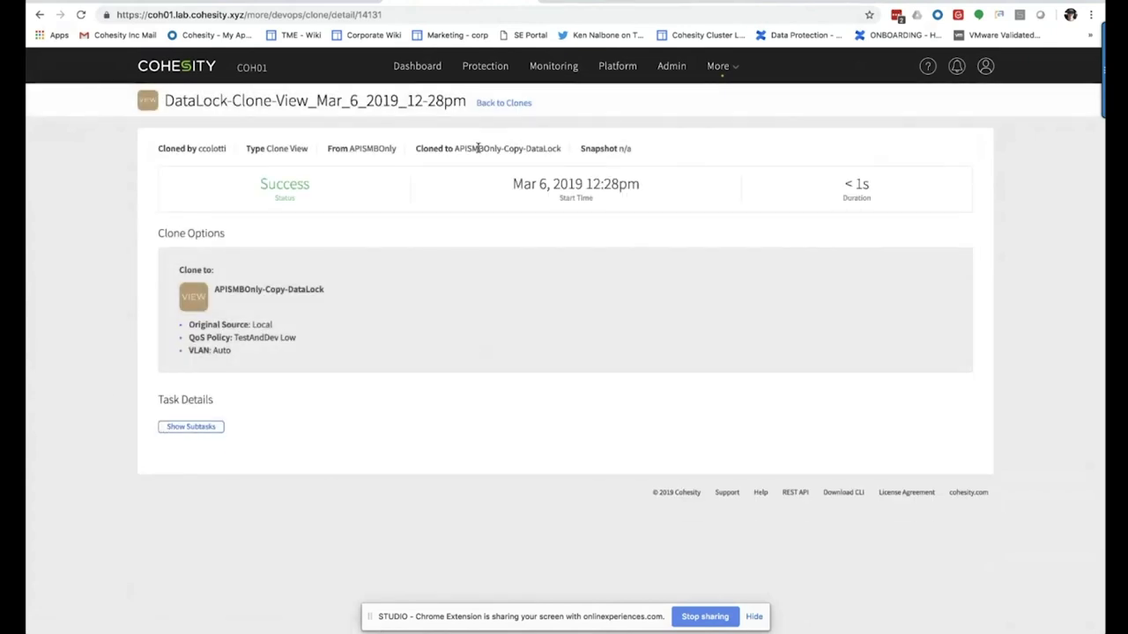
- Return to the list of Views and check the logical usage of the APISMBOnly-Copy-DataLock view
{"action": "left_click", "coordinate": [507, 103]}
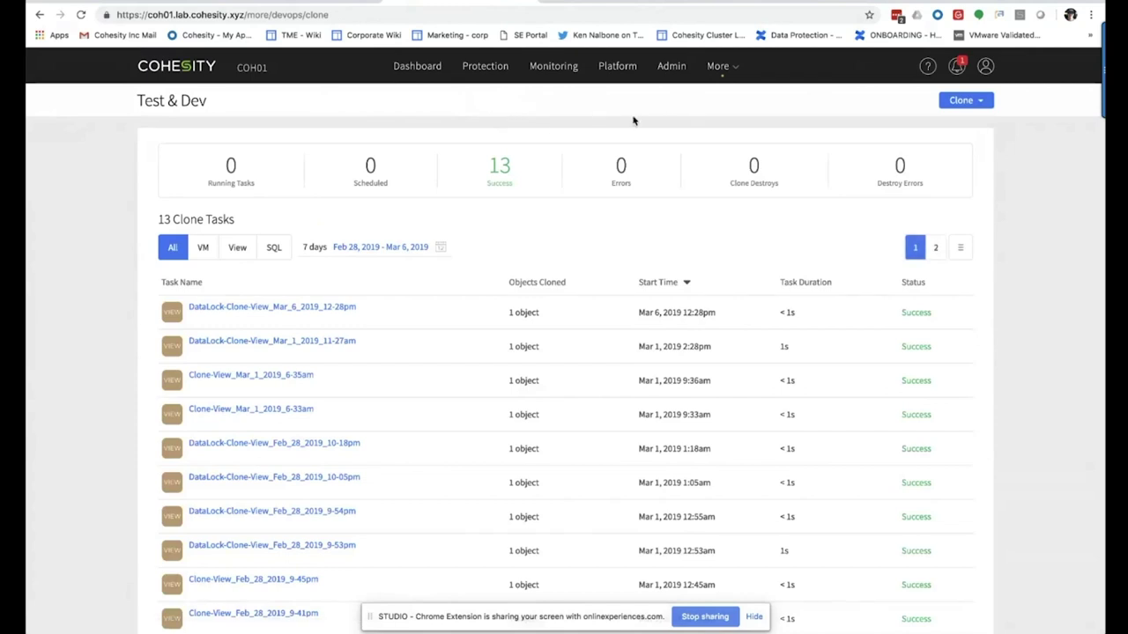
{"action": "mouse_move", "coordinate": [619, 68]}
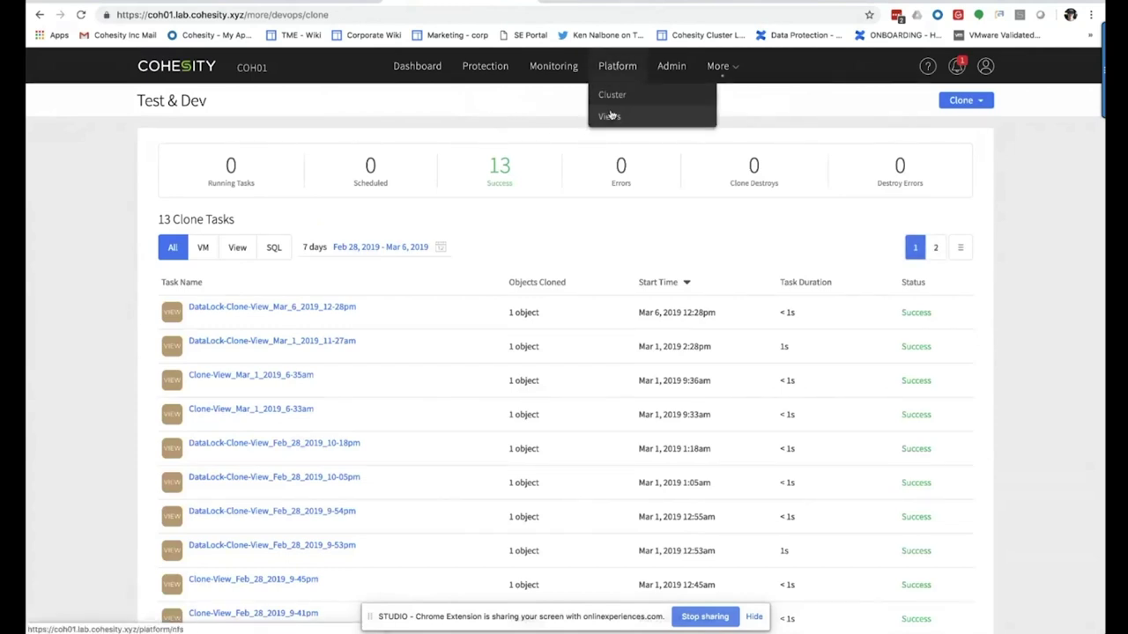
{"action": "left_click", "coordinate": [607, 113]}
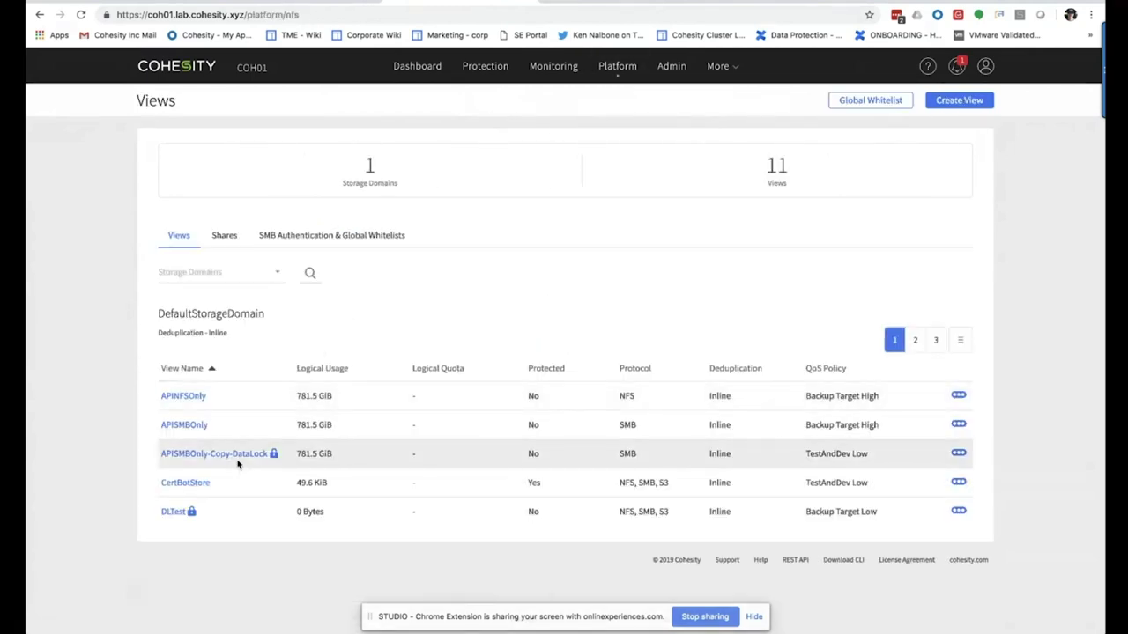
{"action": "left_click_drag", "start_coordinate": [297, 453], "coordinate": [333, 454]}
{"action": "left_click", "coordinate": [301, 454]}
{"action": "left_click_drag", "start_coordinate": [301, 454], "coordinate": [334, 458]}
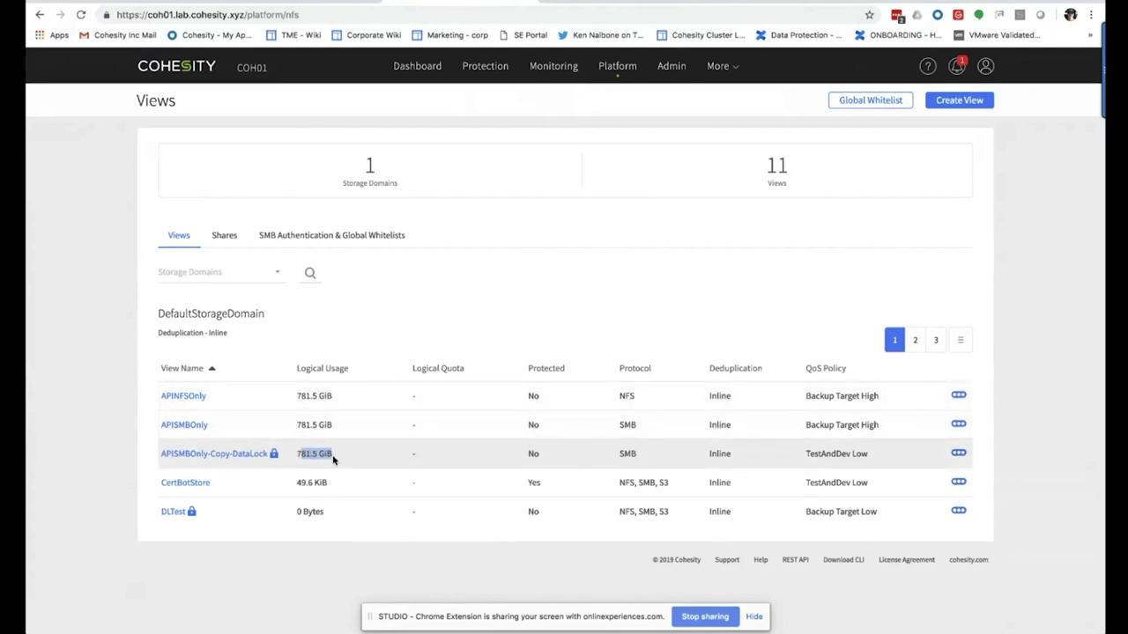
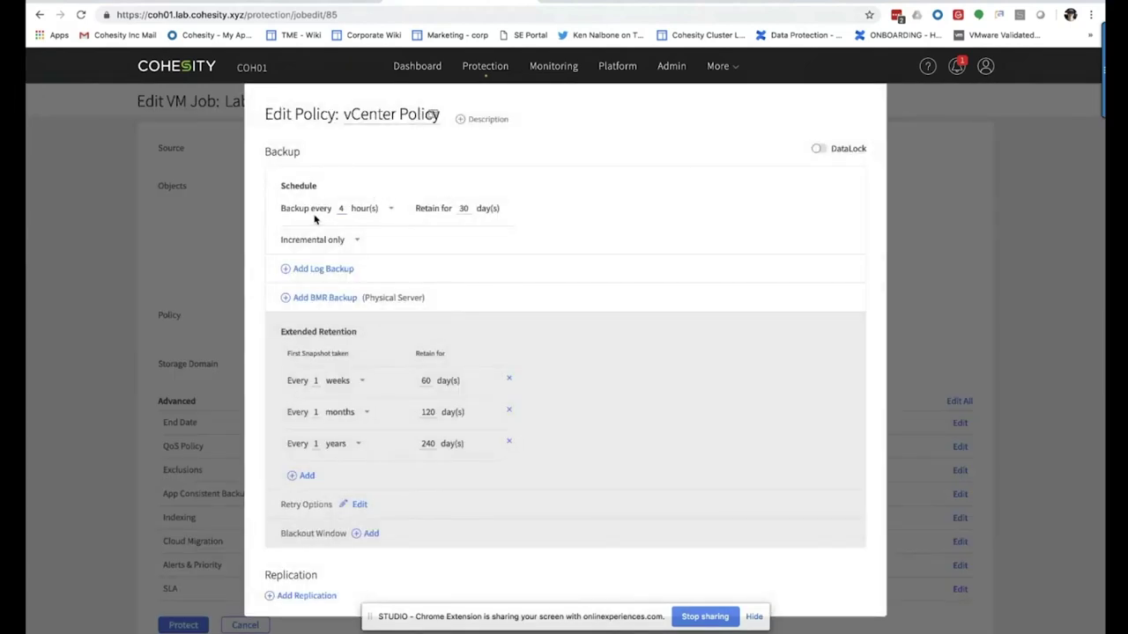
- Try the Incremental with Full every day schedule in the vCenter Policy and close the policy without saving
{"action": "left_click", "coordinate": [356, 241]}
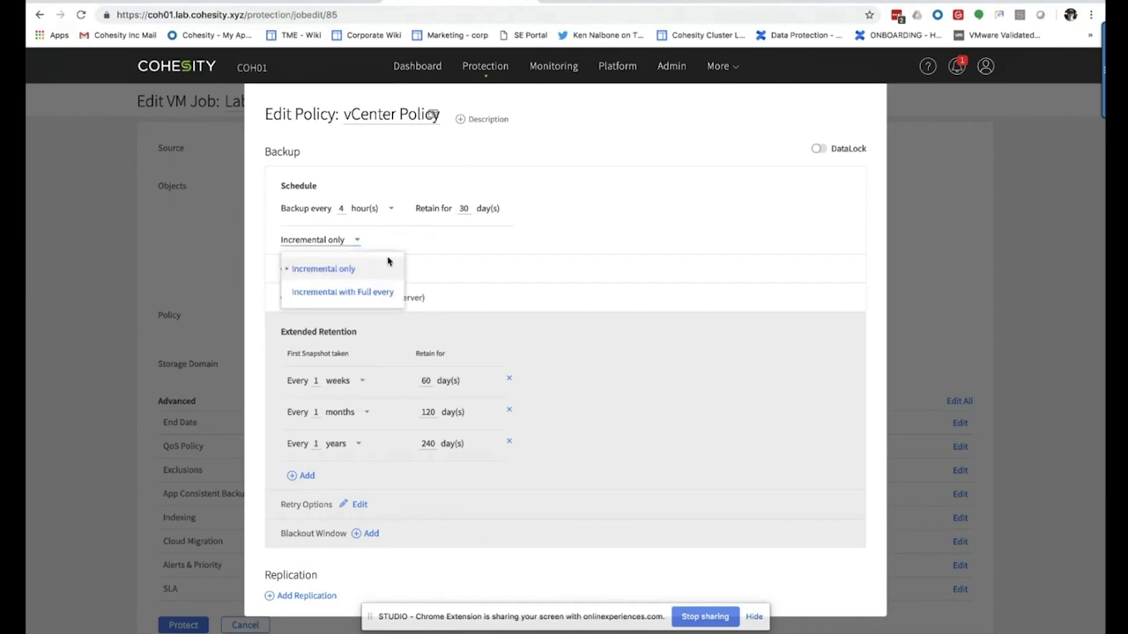
{"action": "left_click", "coordinate": [364, 298]}
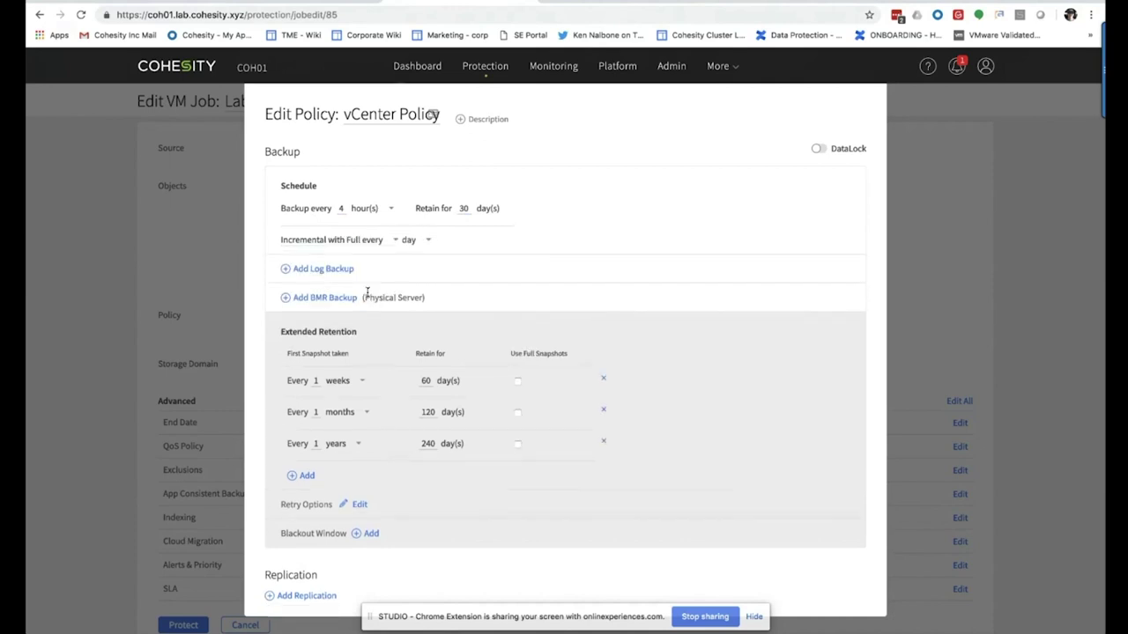
{"action": "left_click", "coordinate": [398, 243]}
{"action": "left_click", "coordinate": [417, 245]}
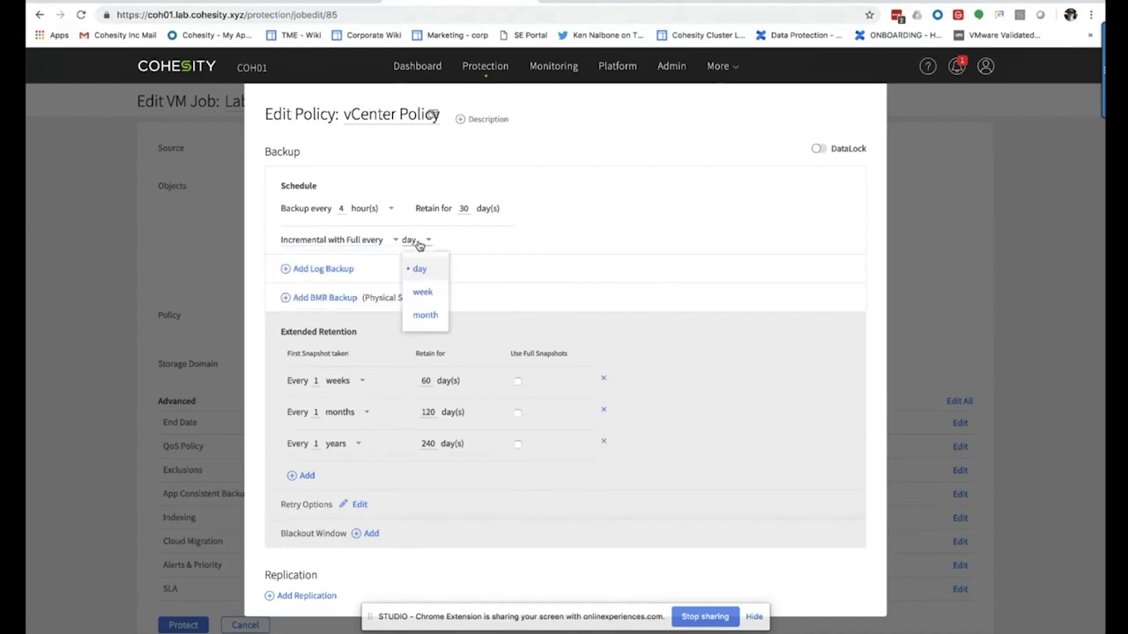
{"action": "left_click", "coordinate": [392, 245]}
{"action": "left_click", "coordinate": [366, 287]}
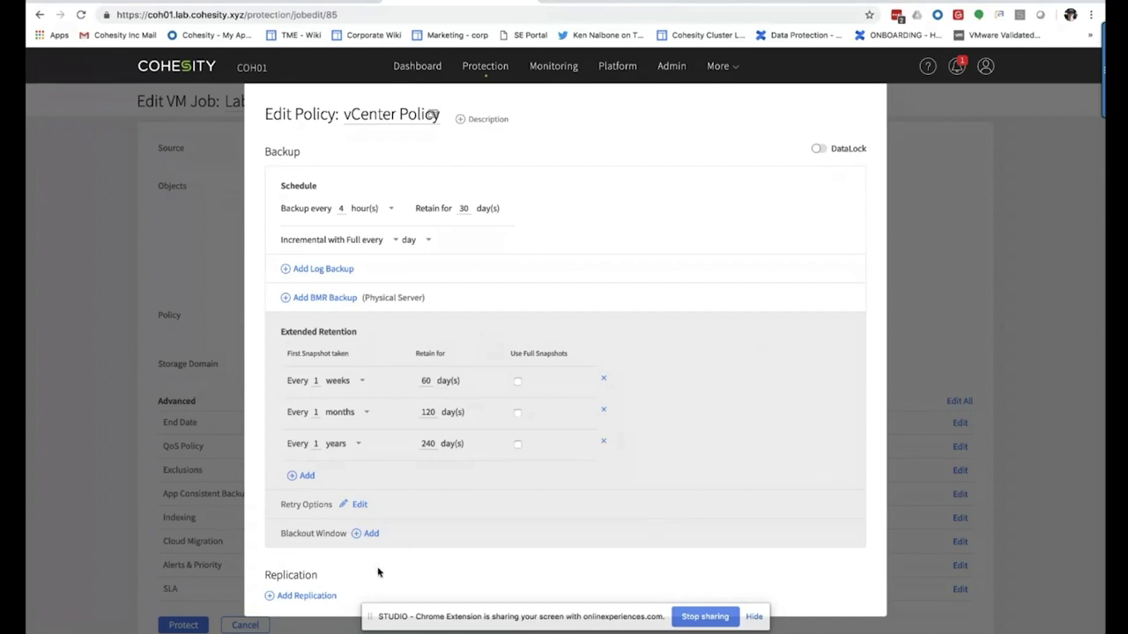
{"action": "key", "text": "Escape"}
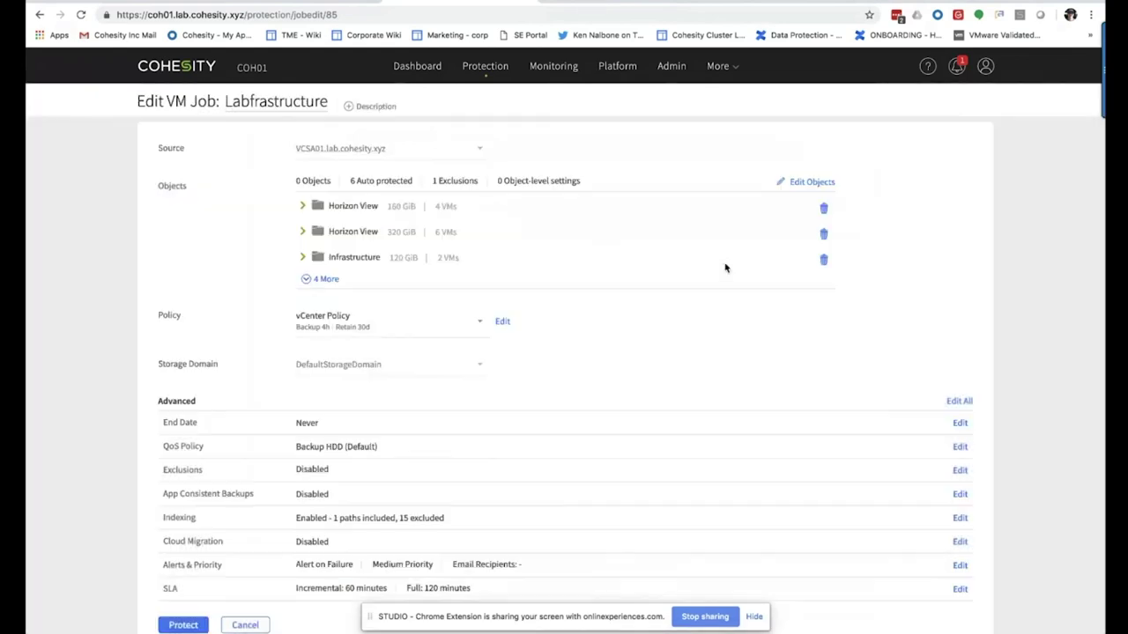
- Leave the Labfrastructure job editor and open the cluster page of COH01
{"action": "mouse_move", "coordinate": [670, 69]}
{"action": "mouse_move", "coordinate": [615, 74]}
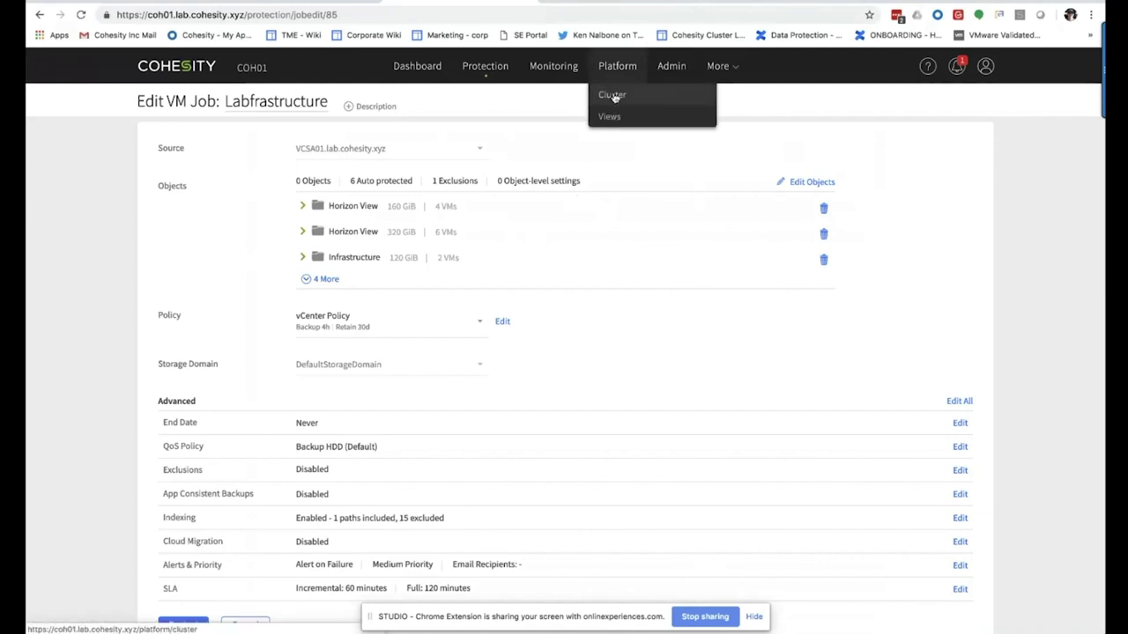
{"action": "left_click", "coordinate": [614, 98]}
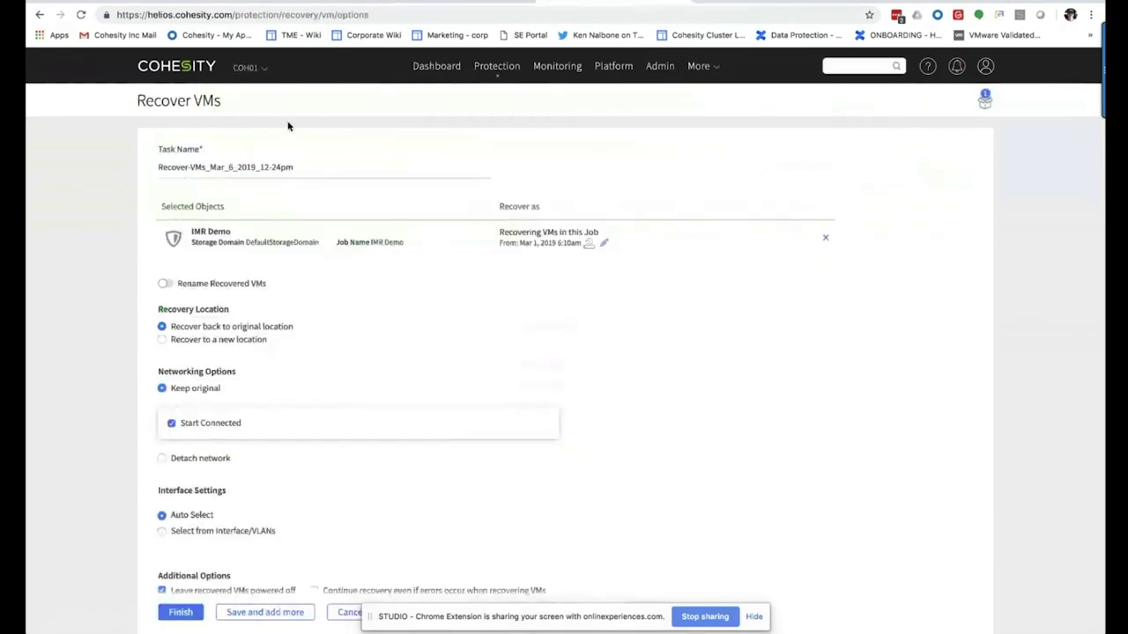
- Switch Helios to the COH02 cluster and open its cluster summary
{"action": "left_click", "coordinate": [246, 67]}
{"action": "left_click", "coordinate": [250, 186]}
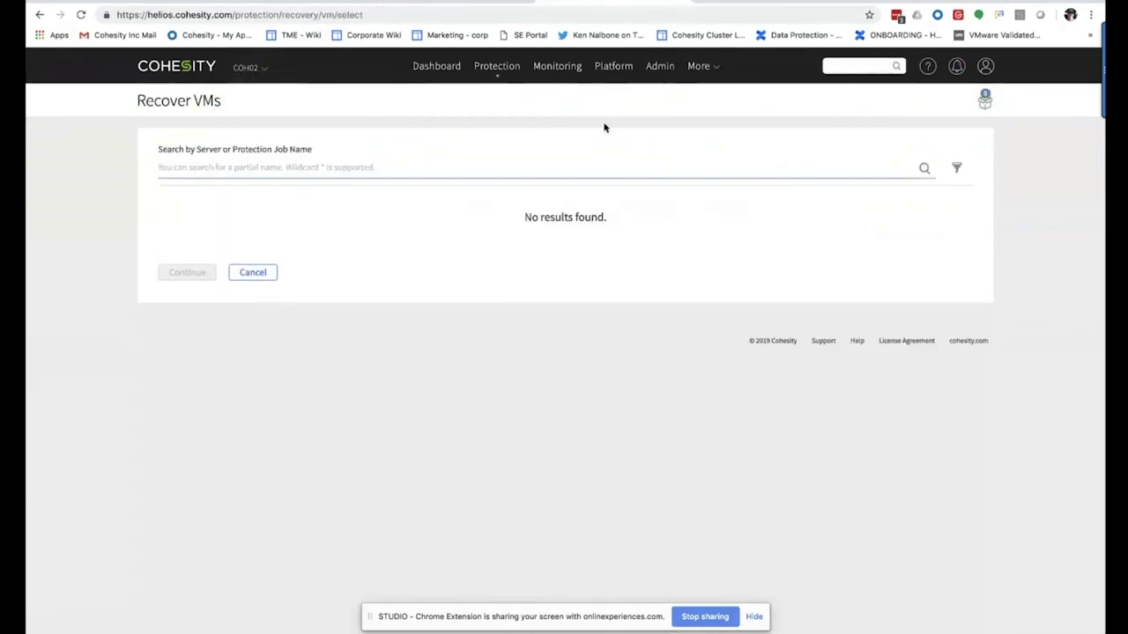
{"action": "left_click", "coordinate": [604, 93]}
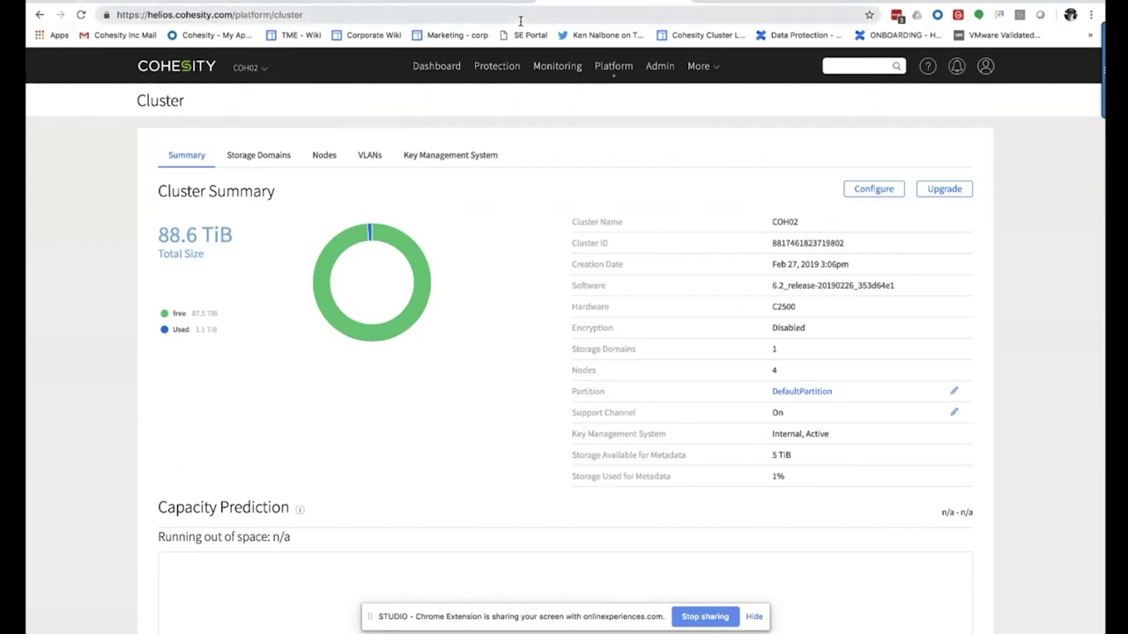
- Open the protection jobs of COH02 and review the workload types a new job can protect
{"action": "mouse_move", "coordinate": [497, 66]}
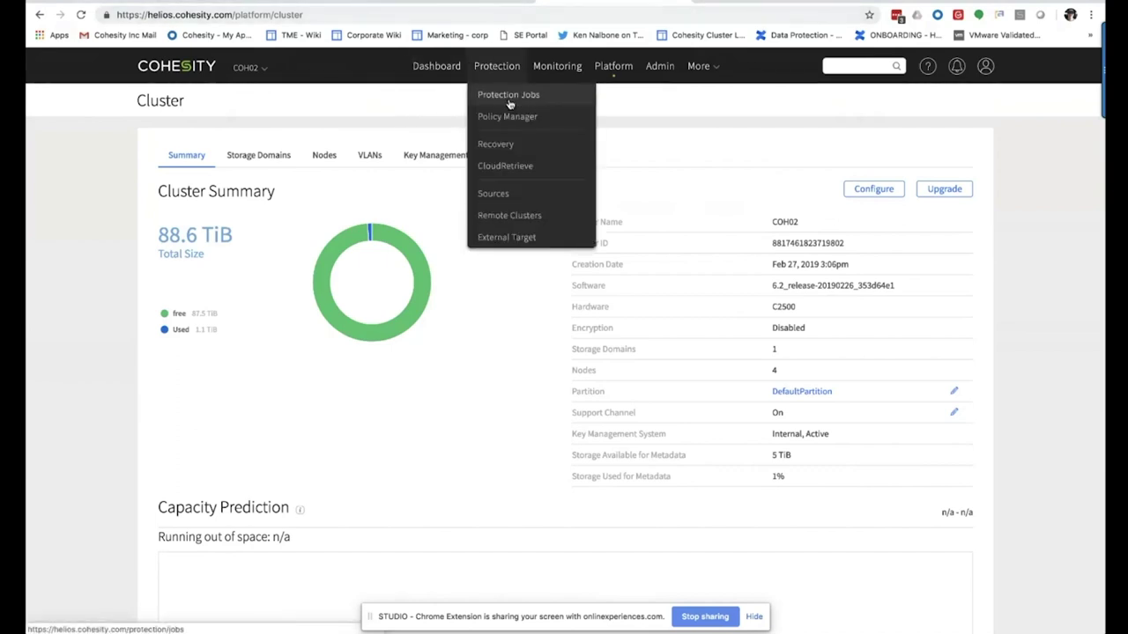
{"action": "left_click", "coordinate": [509, 103]}
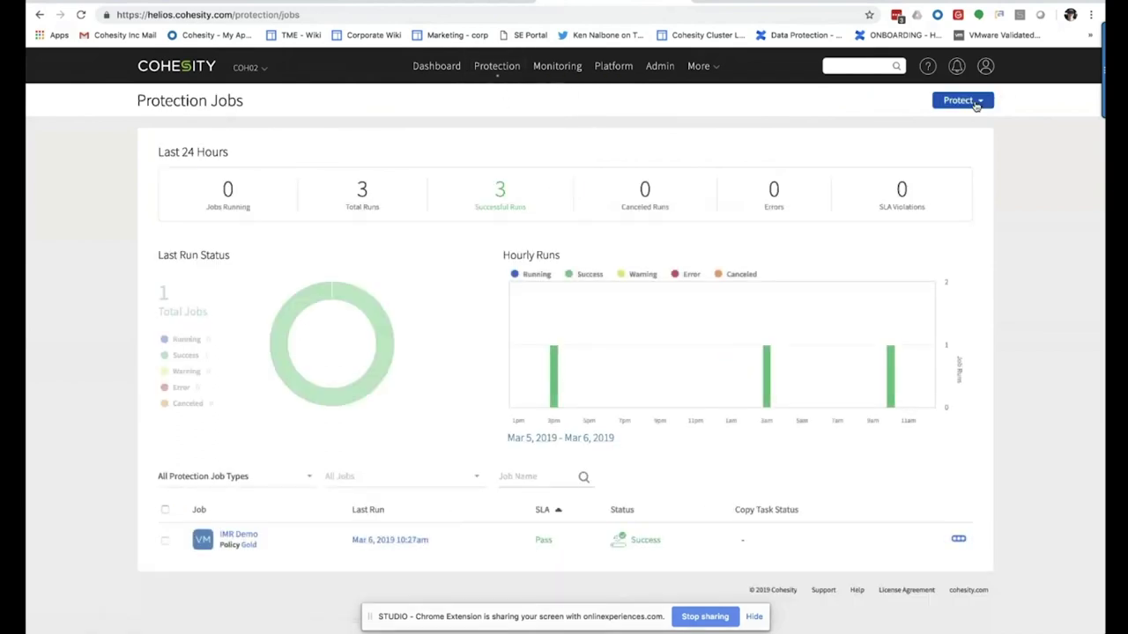
{"action": "left_click", "coordinate": [976, 102]}
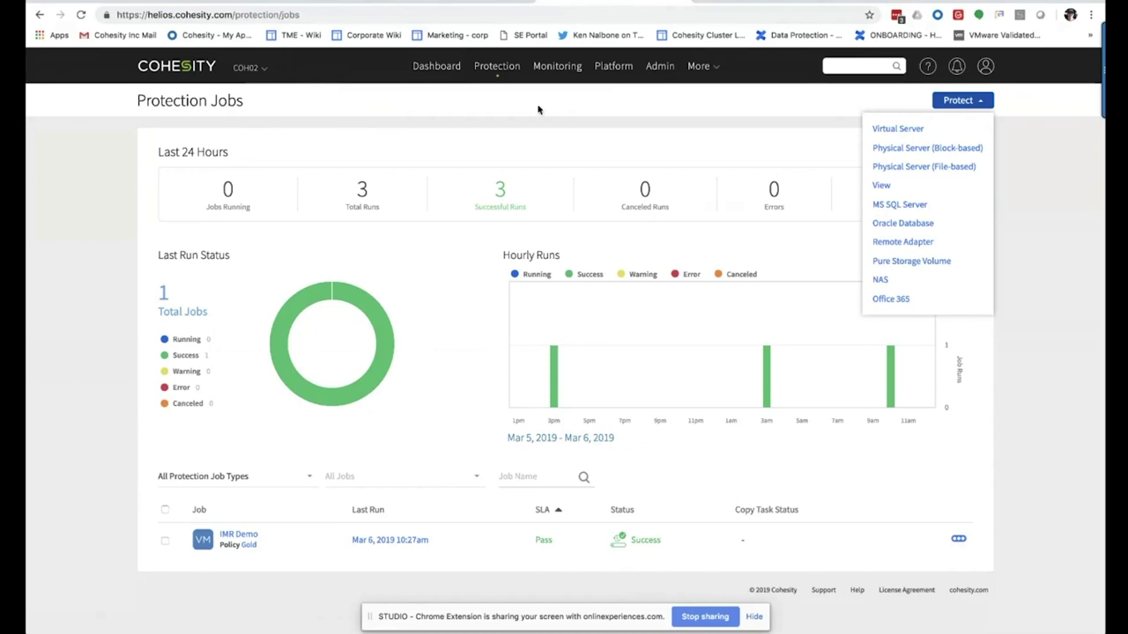
- Open the registration of a new hypervisor source from the Sources page and examine the full range of hypervisor source types
{"action": "mouse_move", "coordinate": [497, 68]}
{"action": "left_click", "coordinate": [494, 194]}
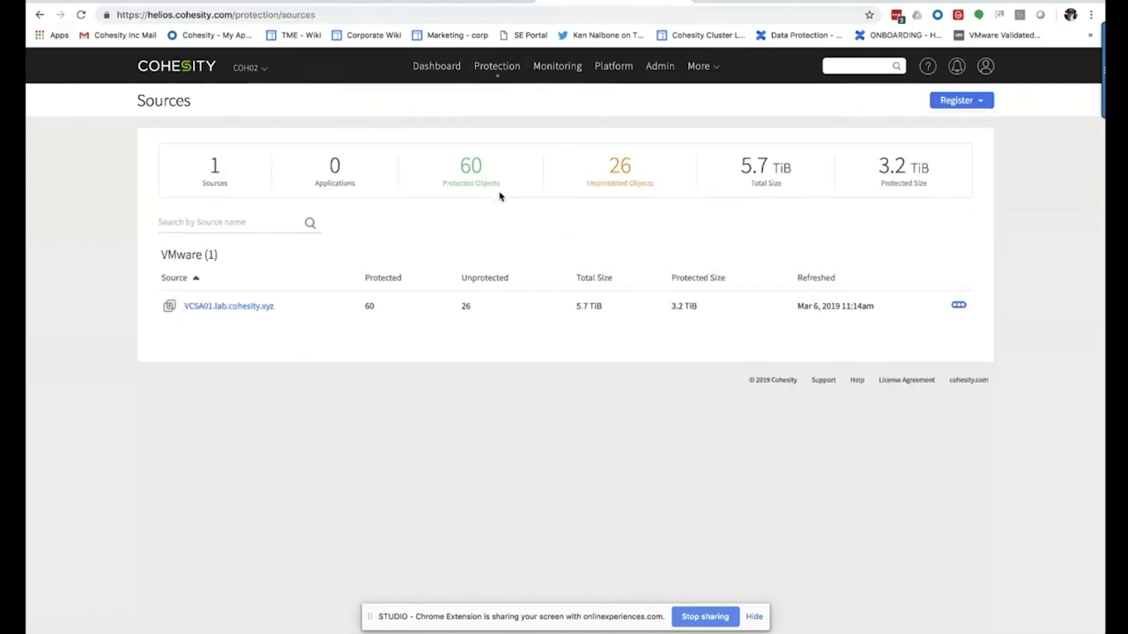
{"action": "left_click", "coordinate": [983, 103]}
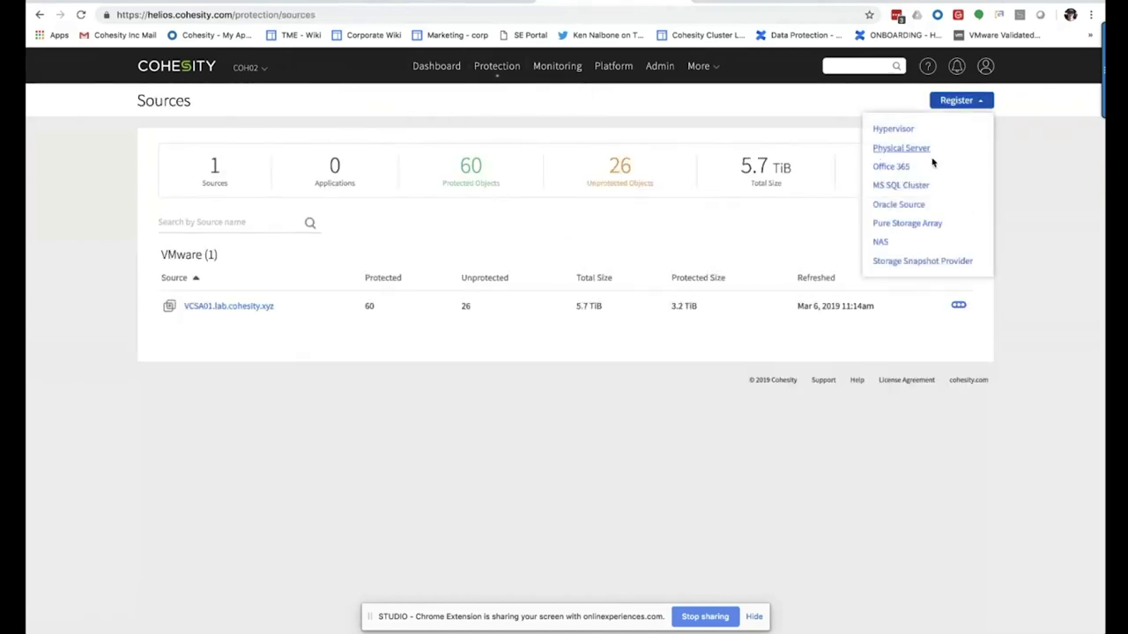
{"action": "left_click", "coordinate": [893, 129]}
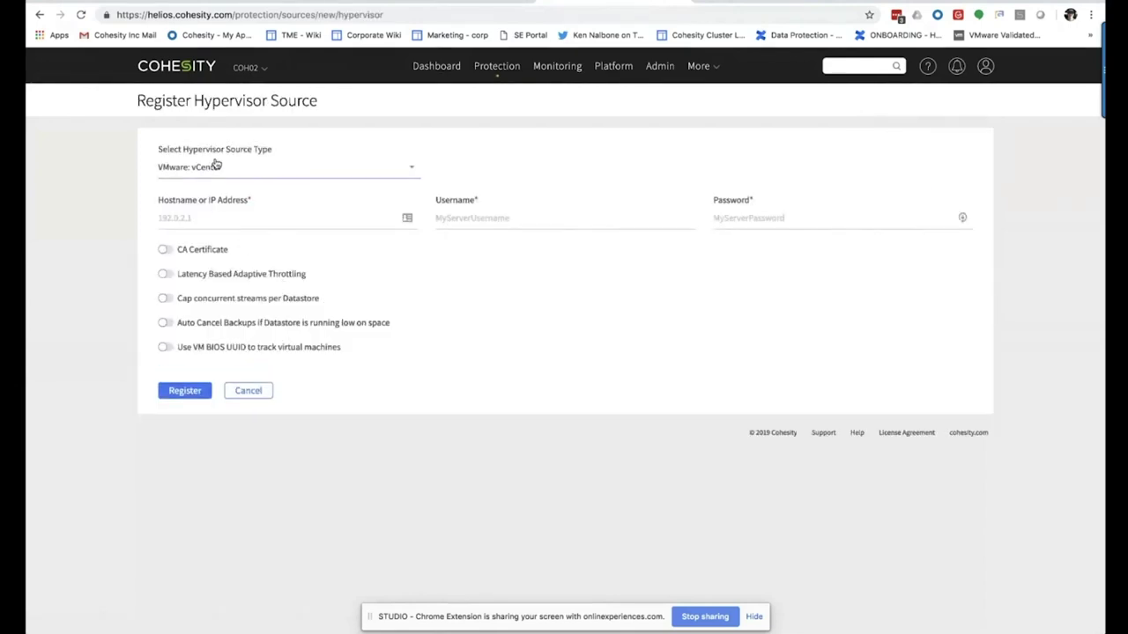
{"action": "left_click", "coordinate": [285, 173]}
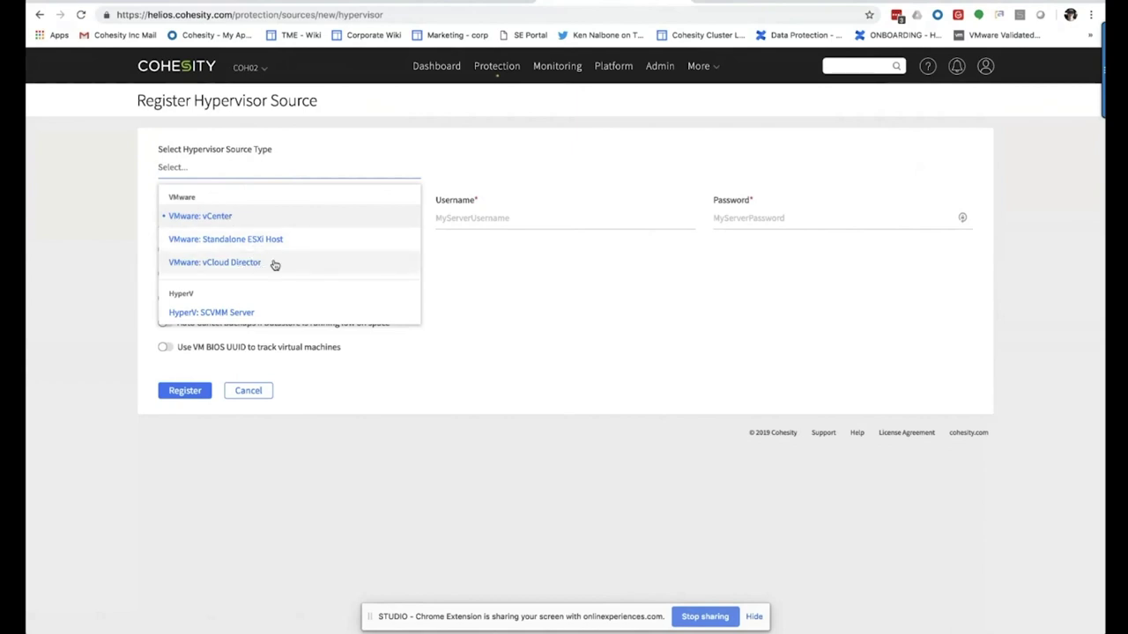
{"action": "scroll", "coordinate": [274, 264], "scroll_direction": "down", "scroll_amount": 3}
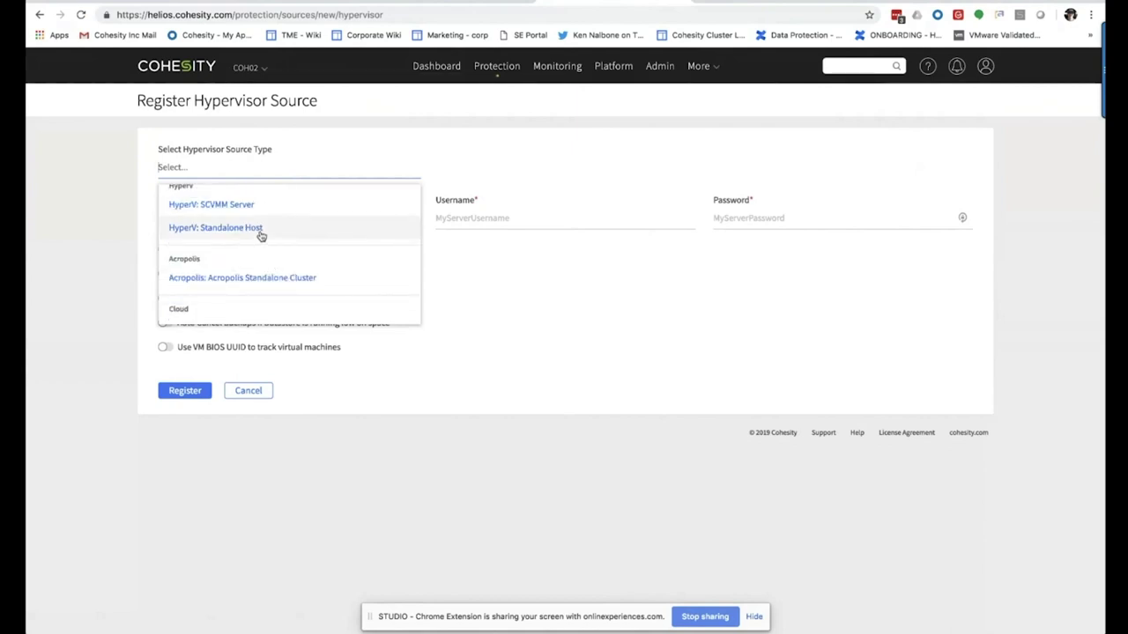
{"action": "scroll", "coordinate": [259, 234], "scroll_direction": "down", "scroll_amount": 2}
{"action": "scroll", "coordinate": [259, 235], "scroll_direction": "down", "scroll_amount": 2}
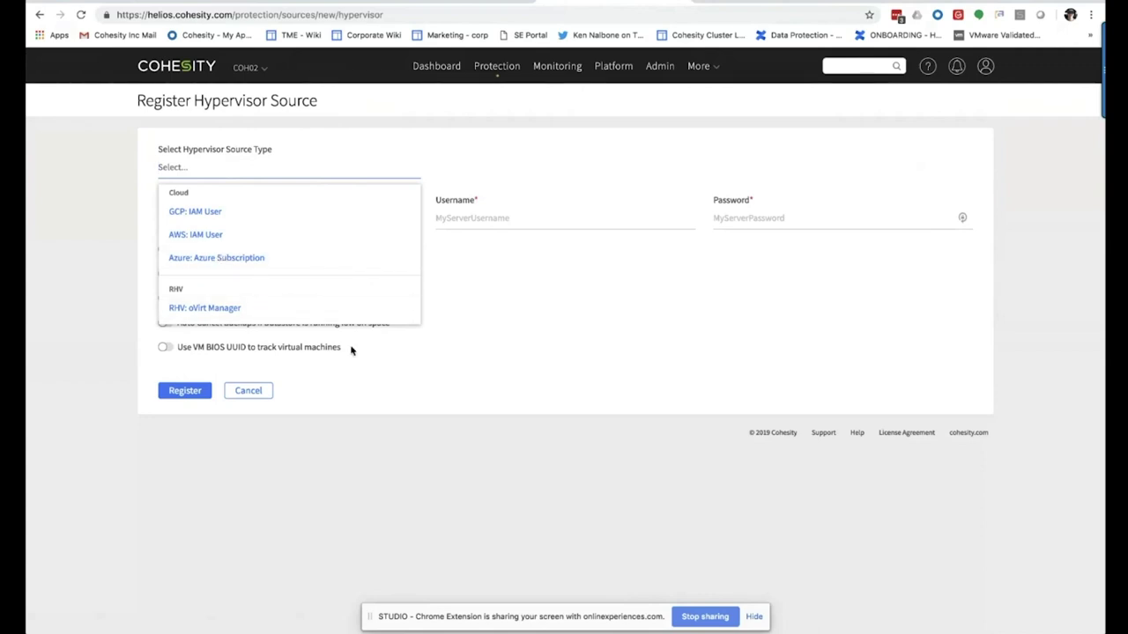
- Close the hypervisor source type list without choosing a type and switch Helios to the COH01 cluster
{"action": "left_click", "coordinate": [323, 382]}
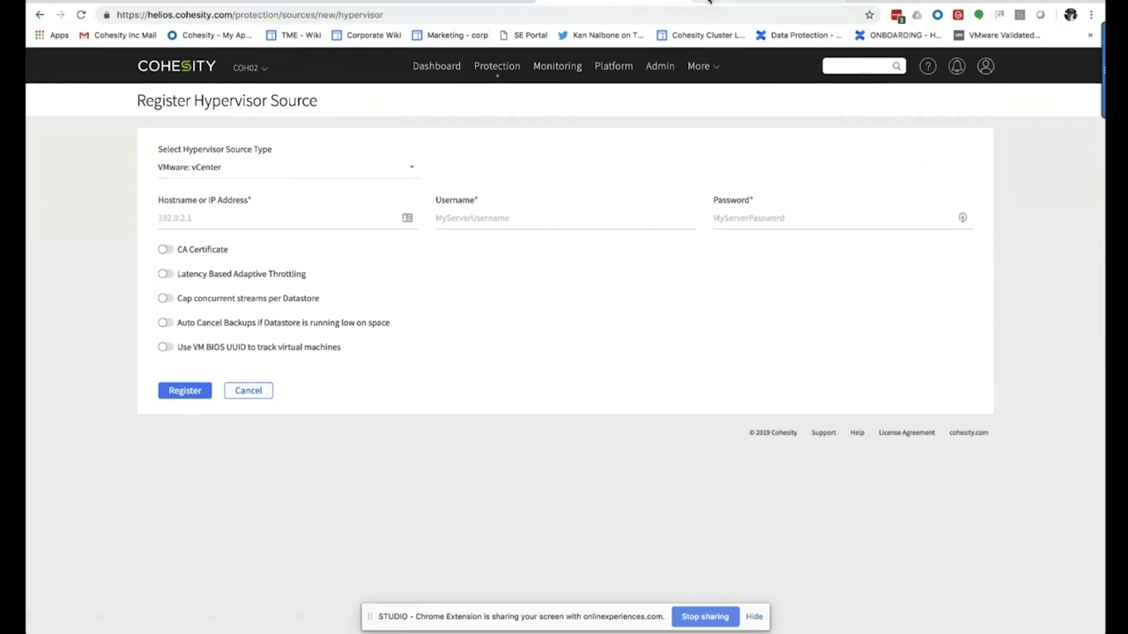
{"action": "left_click", "coordinate": [505, 2]}
{"action": "left_click", "coordinate": [505, 2]}
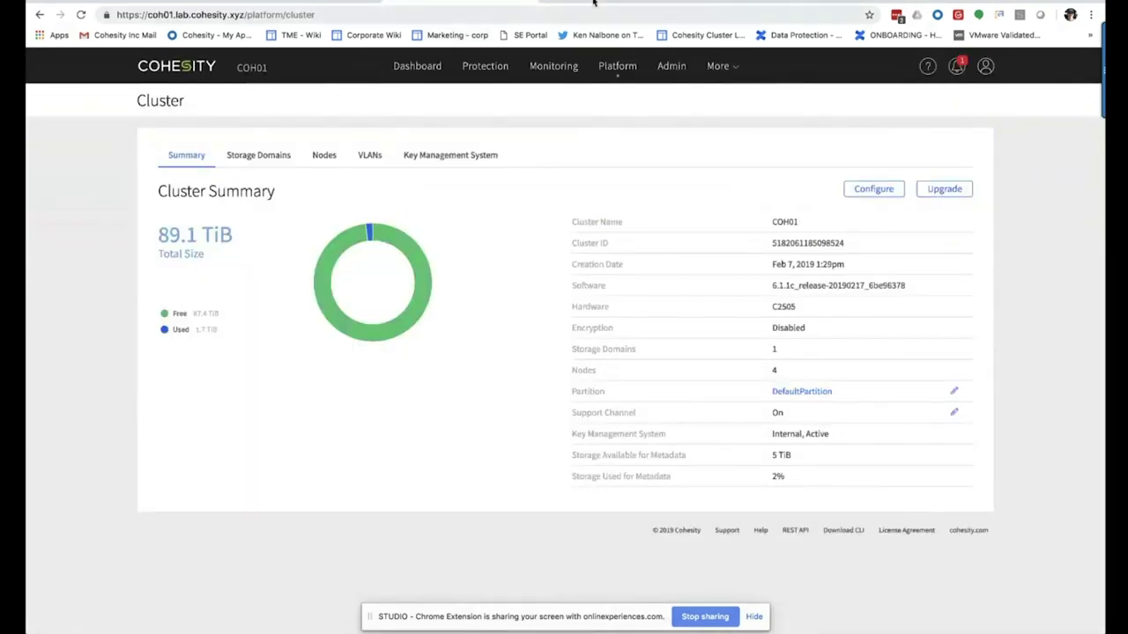
{"action": "left_click", "coordinate": [308, 3]}
{"action": "left_click", "coordinate": [249, 67]}
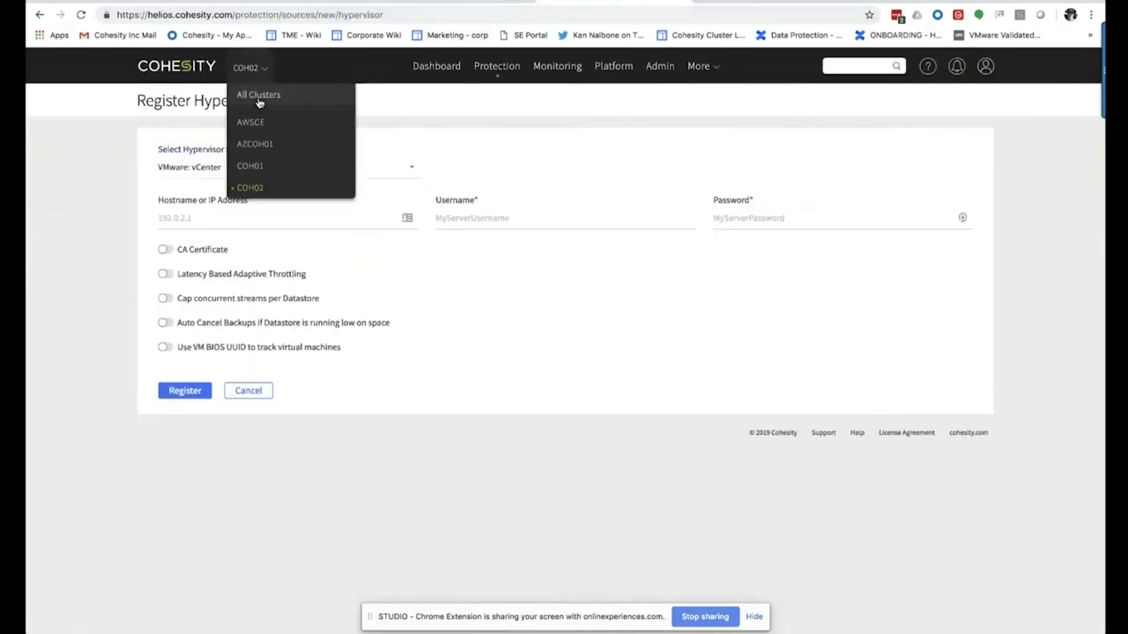
{"action": "left_click", "coordinate": [254, 163]}
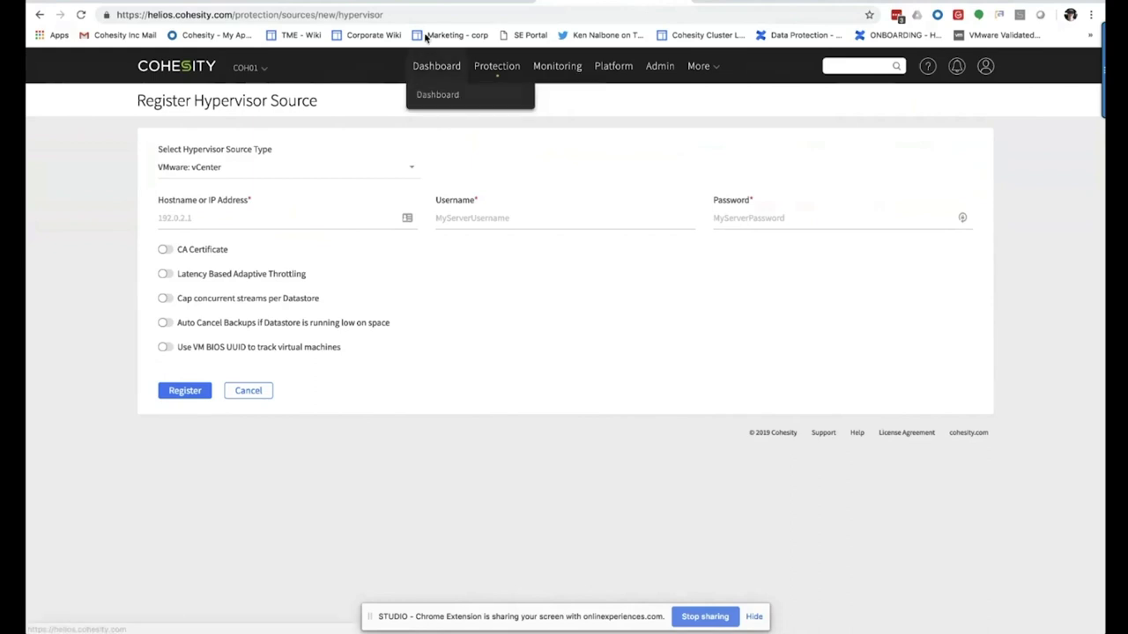
- Return to the Helios source registration page and switch the cluster back to COH02
{"action": "left_click", "coordinate": [314, 3]}
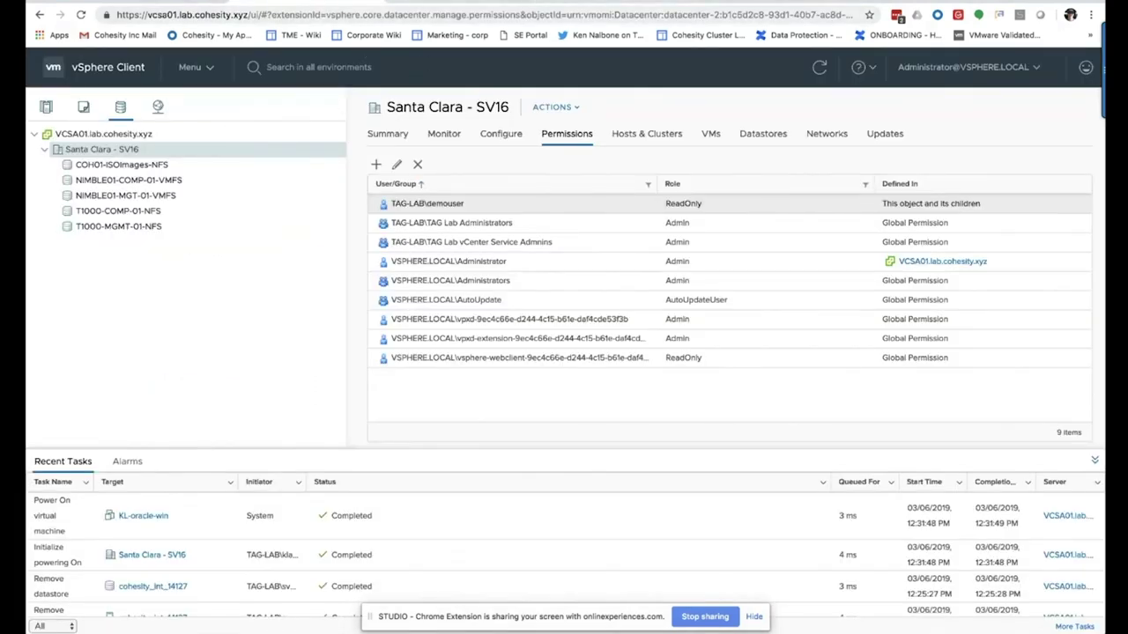
{"action": "left_click", "coordinate": [486, 3]}
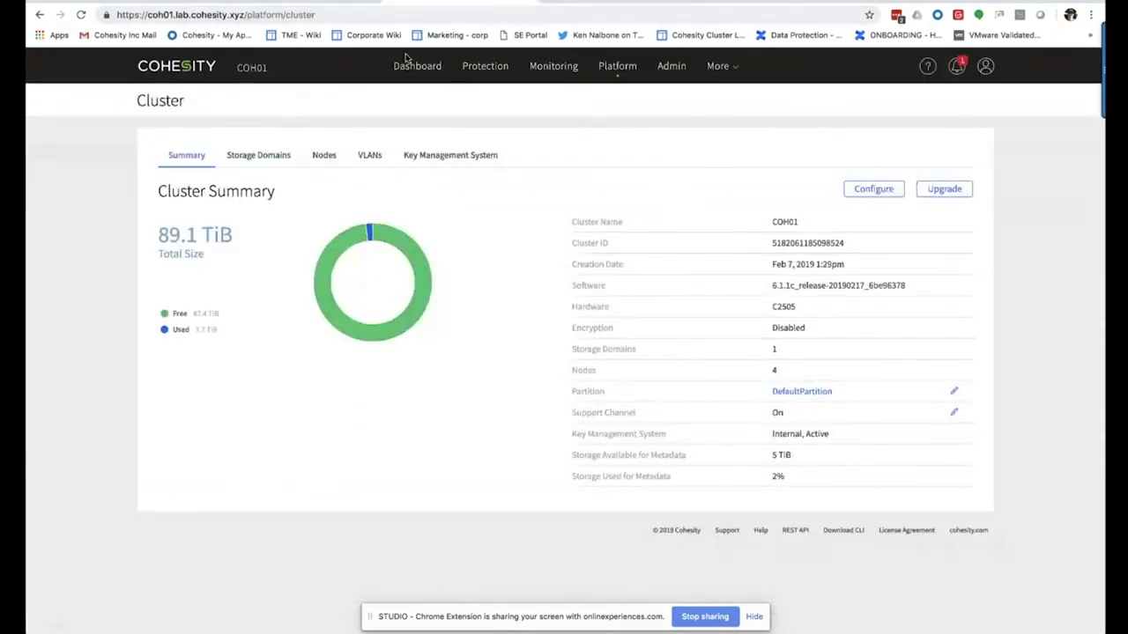
{"action": "left_click", "coordinate": [617, 3]}
{"action": "left_click", "coordinate": [249, 70]}
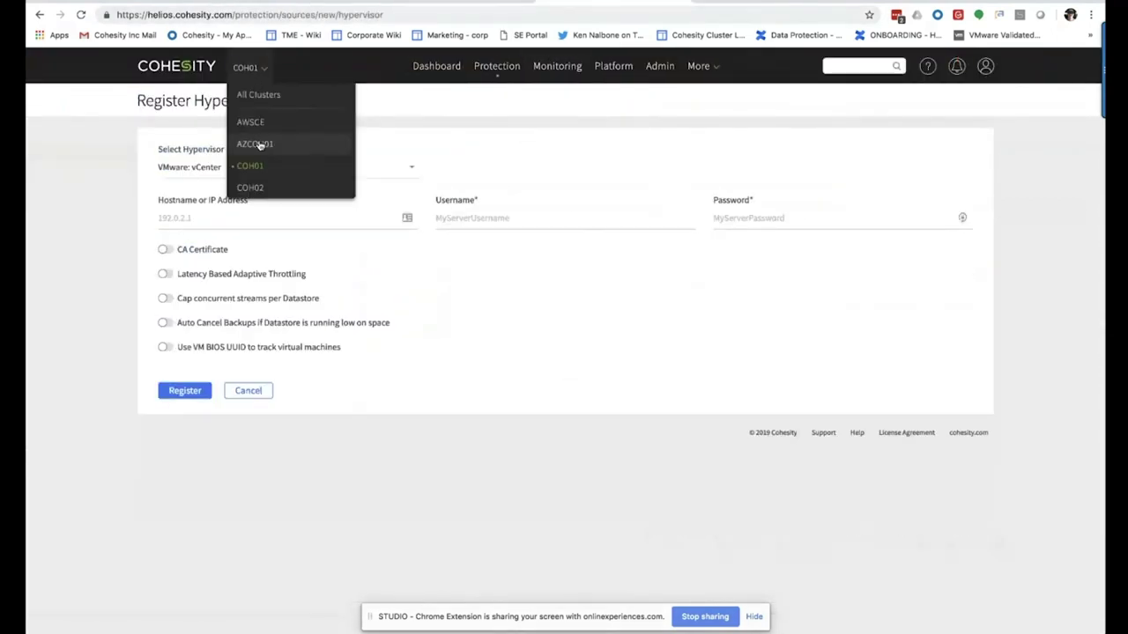
{"action": "left_click", "coordinate": [251, 186]}
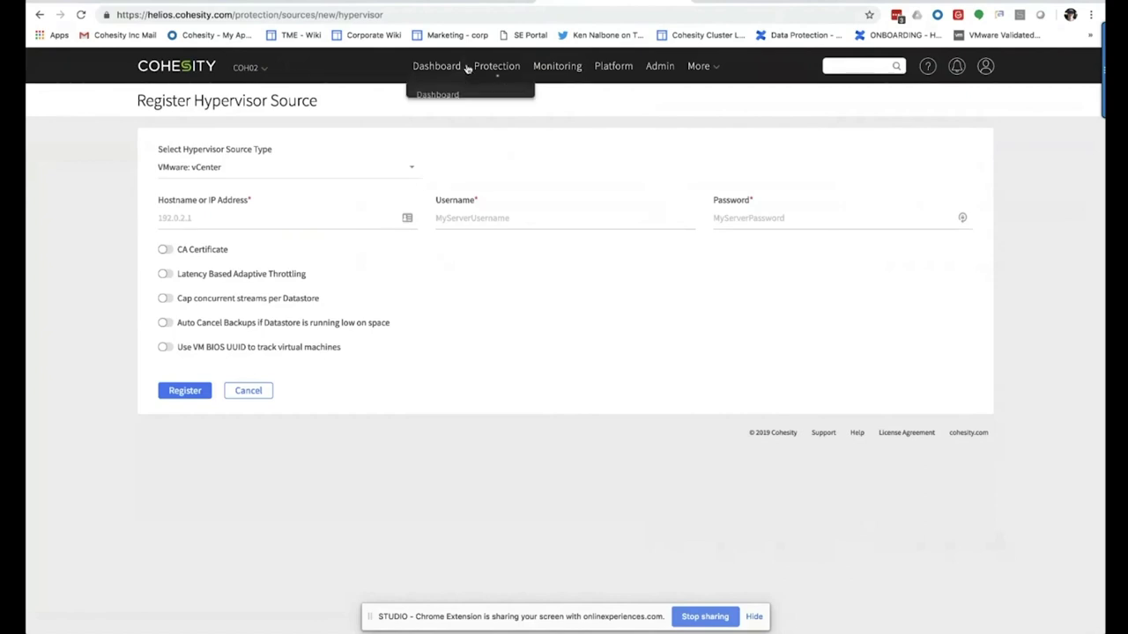
- Open the IMR Demo job from the protection jobs of COH02 and check the duration of its run
{"action": "mouse_move", "coordinate": [540, 65]}
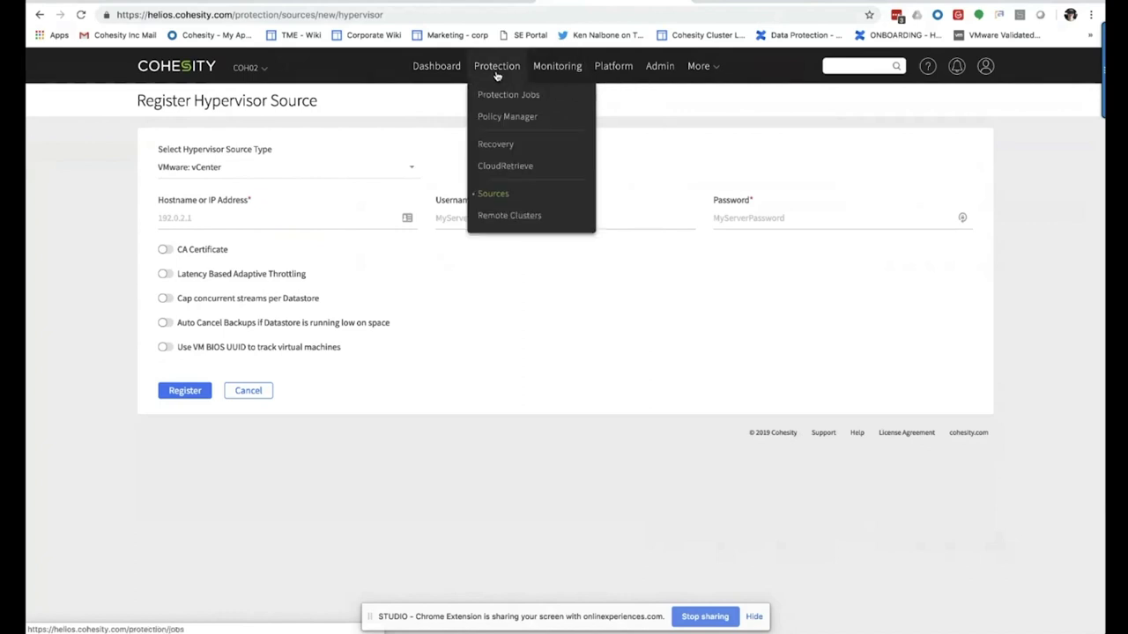
{"action": "left_click", "coordinate": [499, 97]}
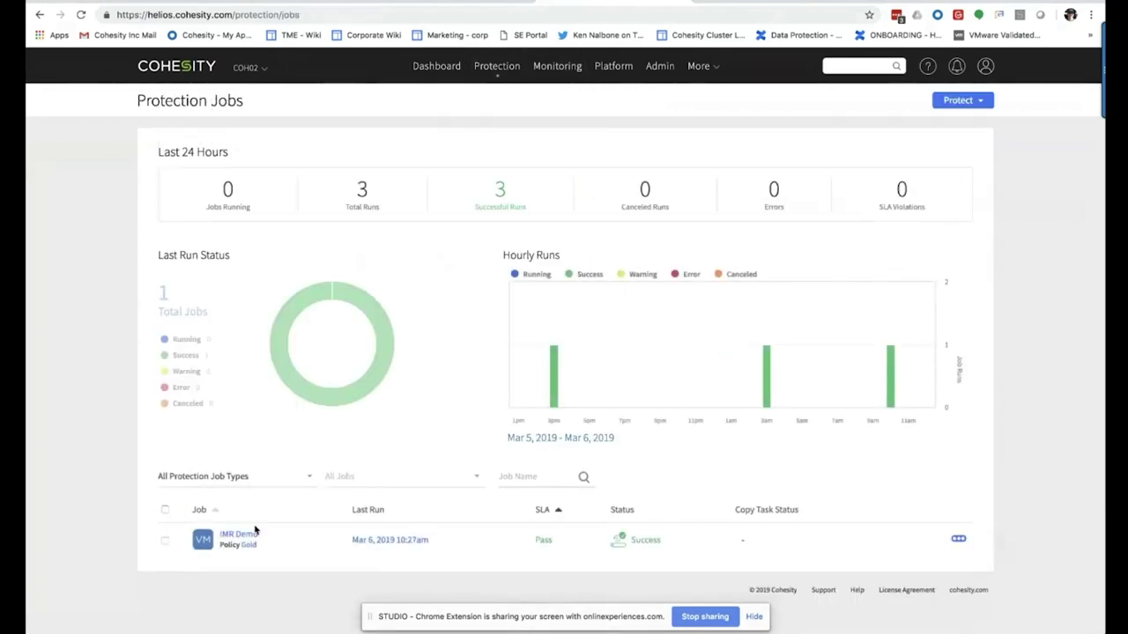
{"action": "left_click", "coordinate": [256, 533]}
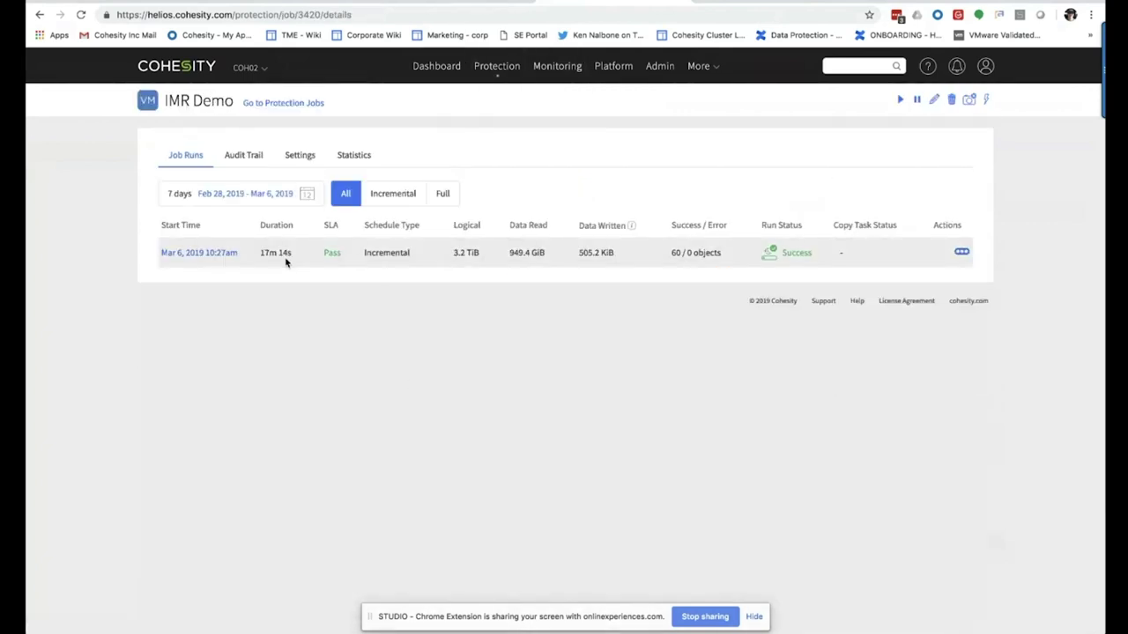
{"action": "left_click_drag", "start_coordinate": [262, 252], "coordinate": [294, 255]}
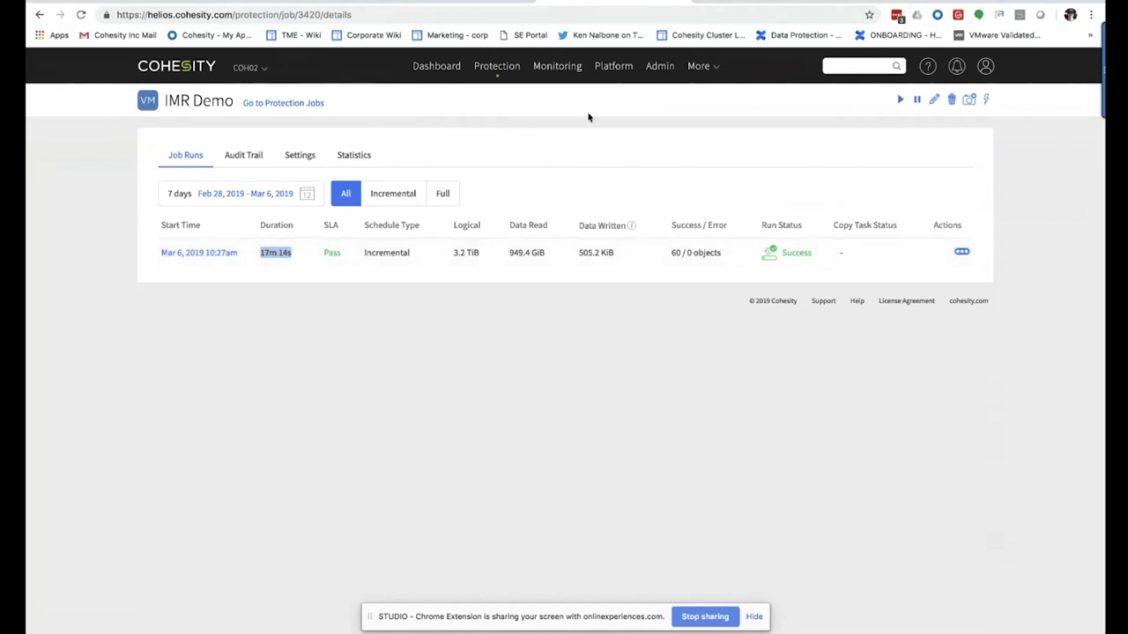
- Switch to the Cohesity MarketPlace and review all apps offered there
{"action": "left_click", "coordinate": [736, 3]}
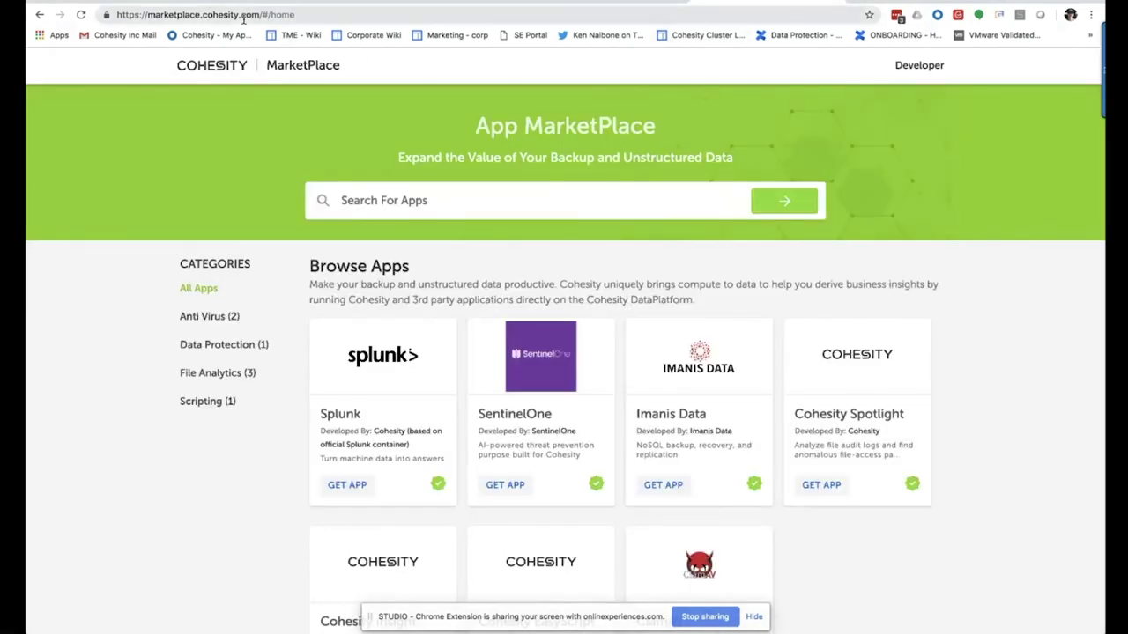
{"action": "scroll", "coordinate": [396, 258], "scroll_direction": "down", "scroll_amount": 3}
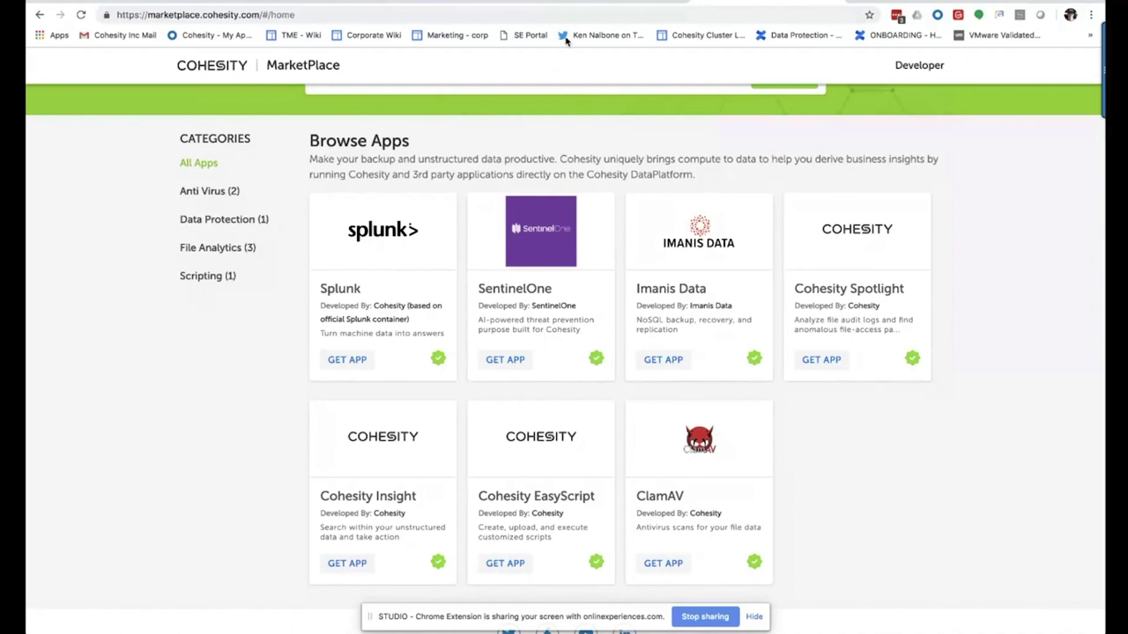
- Return to Helios, switch the scope to All Clusters and open the Apps management page
{"action": "left_click", "coordinate": [595, 3]}
{"action": "mouse_move", "coordinate": [628, 80]}
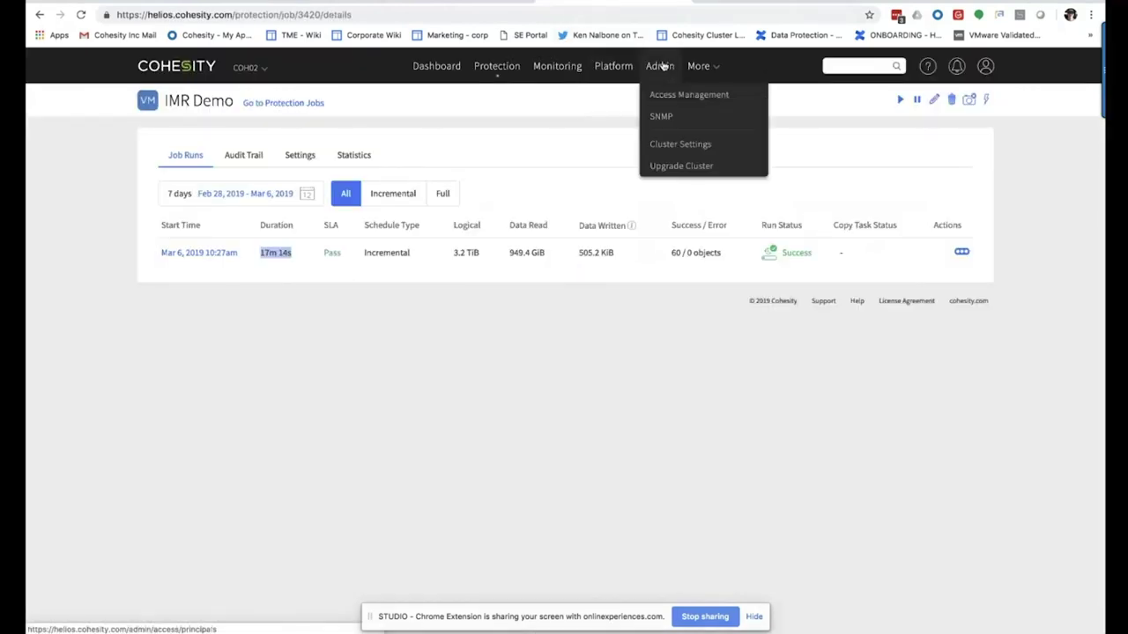
{"action": "left_click", "coordinate": [248, 68]}
{"action": "left_click", "coordinate": [259, 95]}
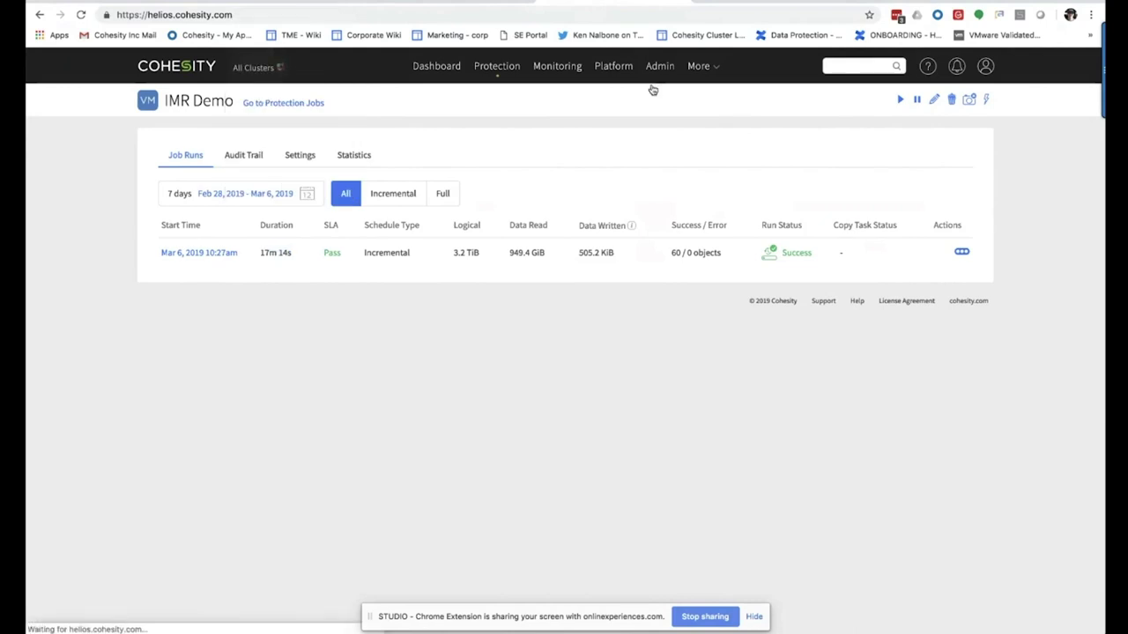
{"action": "mouse_move", "coordinate": [705, 68]}
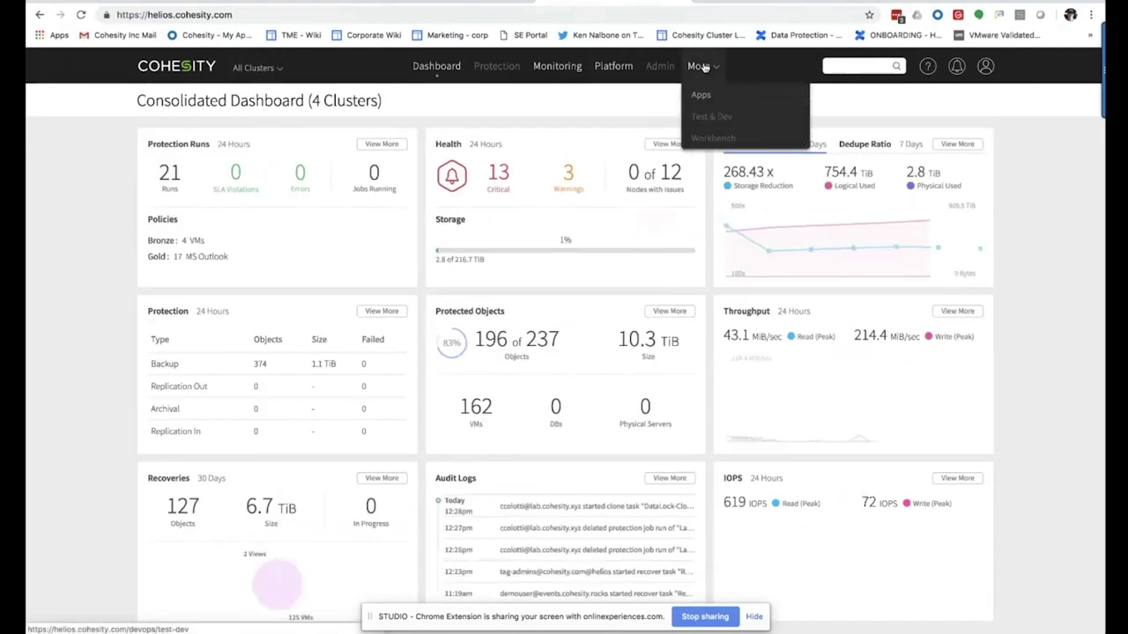
{"action": "left_click", "coordinate": [694, 93]}
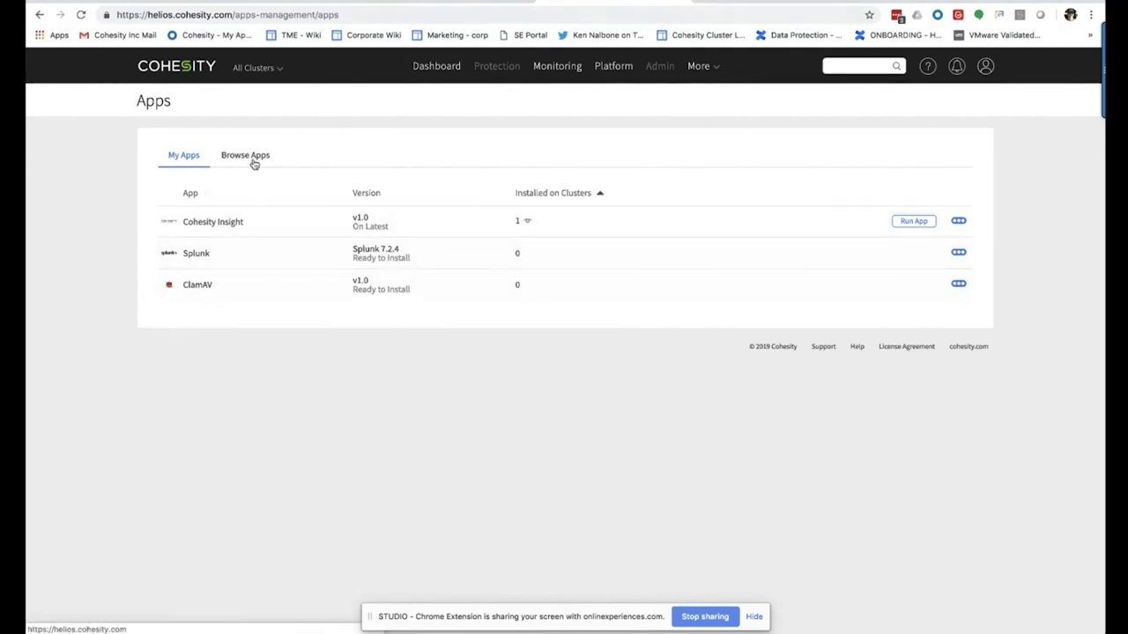
- Move from My Apps to browsing the apps available in the Cohesity MarketPlace
{"action": "left_click", "coordinate": [250, 159]}
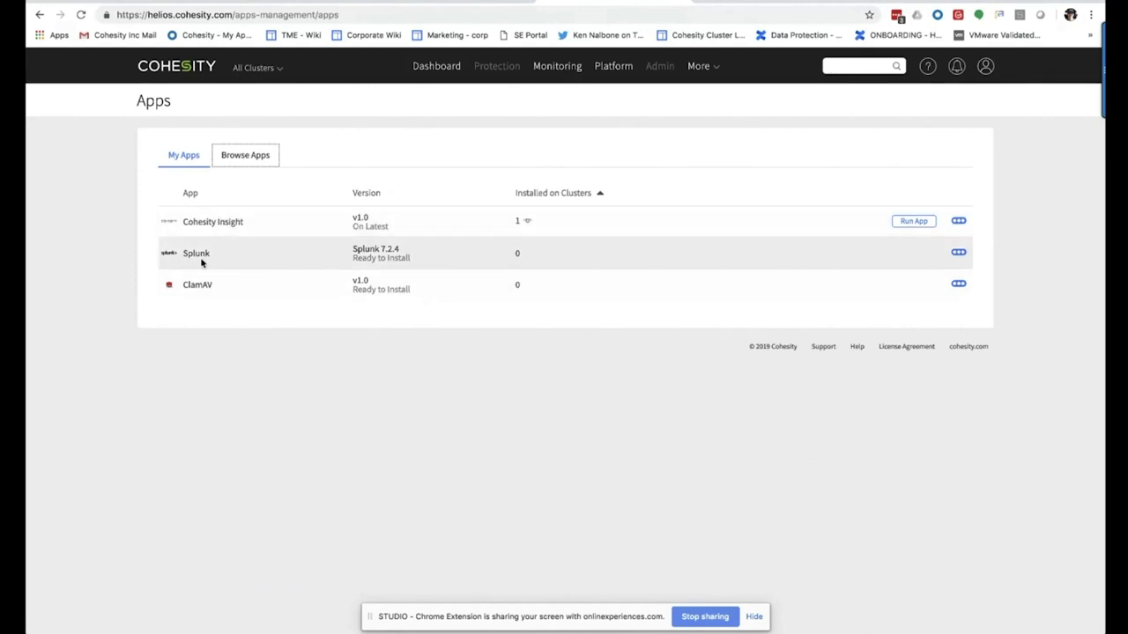
{"action": "left_click", "coordinate": [714, 4]}
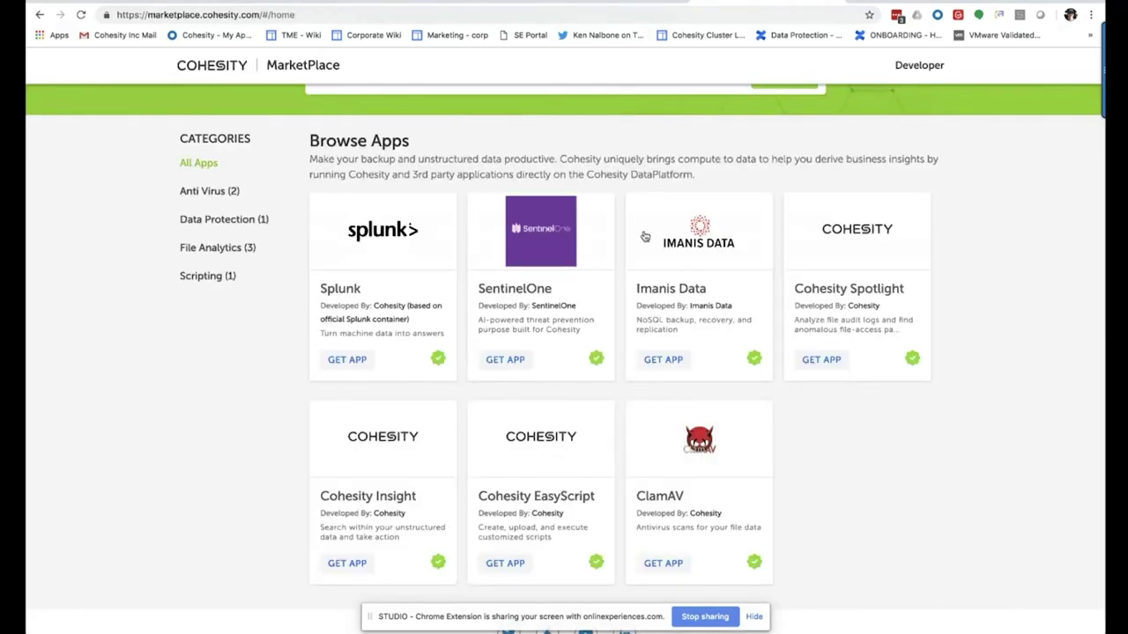